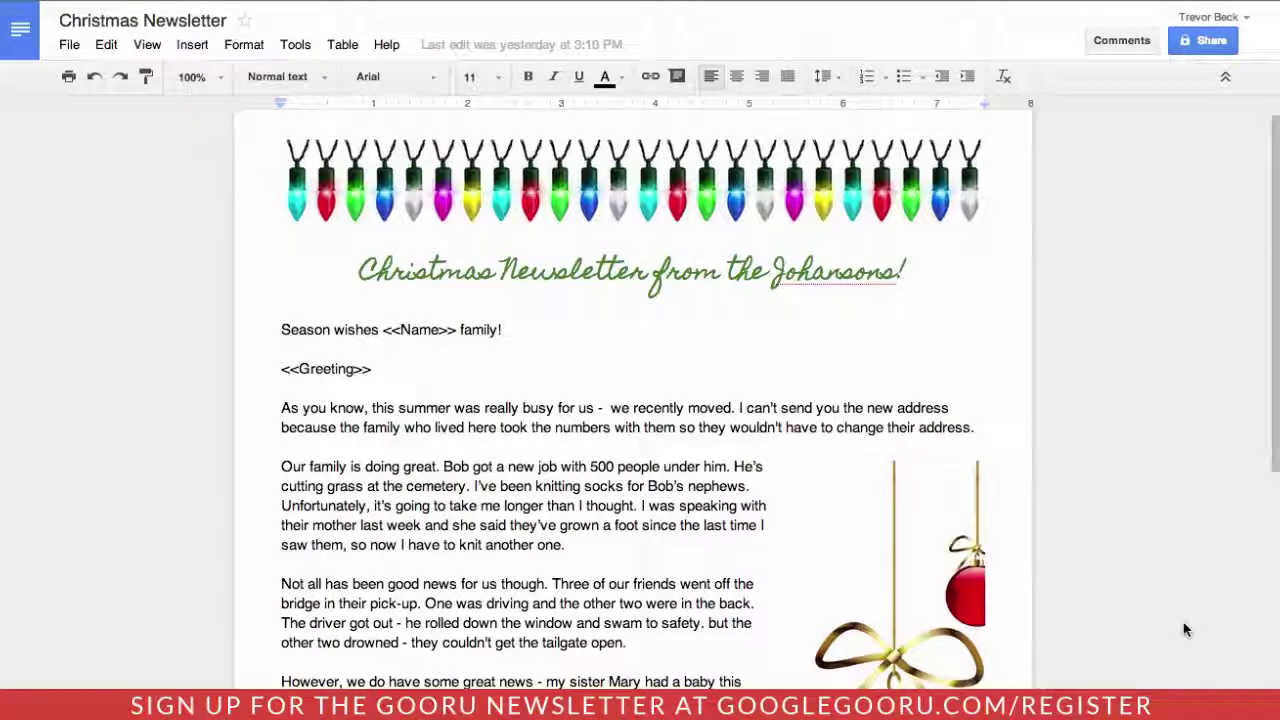
Step: Scroll the Newsletter Recipients sheet to view both recipients' Name, Email, Greeting, Closing and Signoff columns
scroll(1183, 629, down, 5)
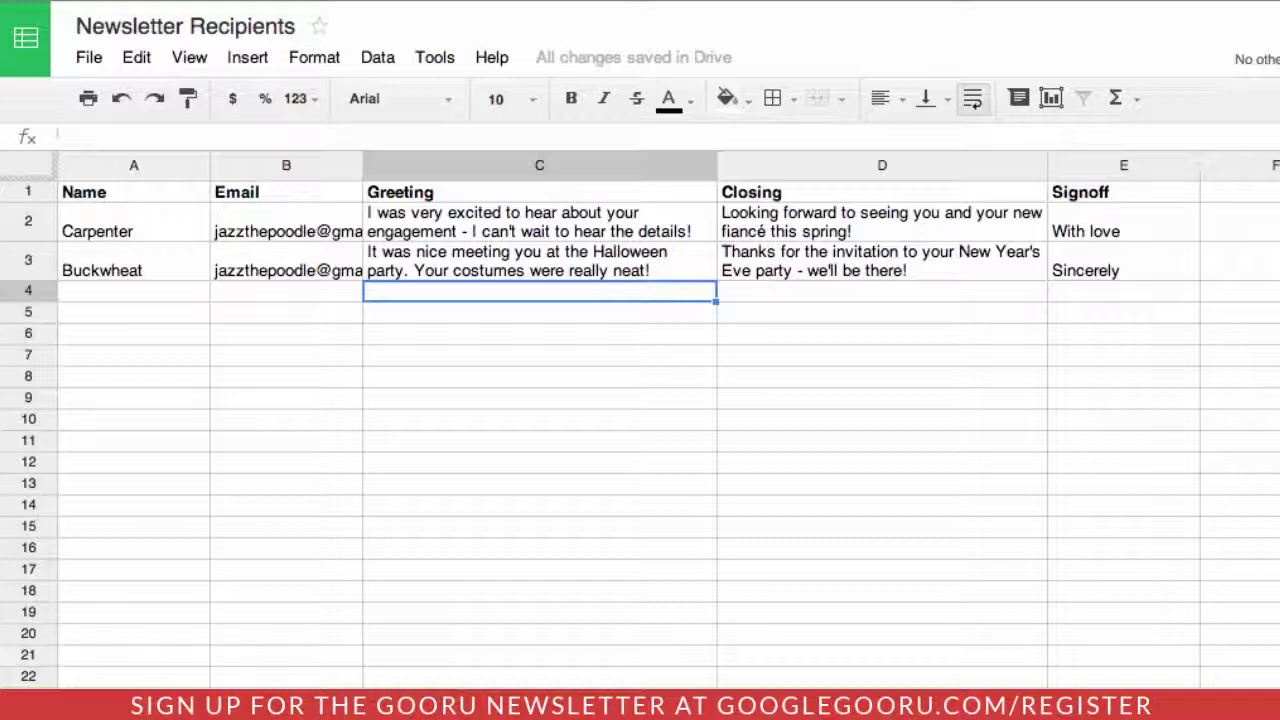
Step: Find 'autocrat' in the Script gallery, install and authorize AutoCrat v4.4.0, then close the gallery
click(430, 58)
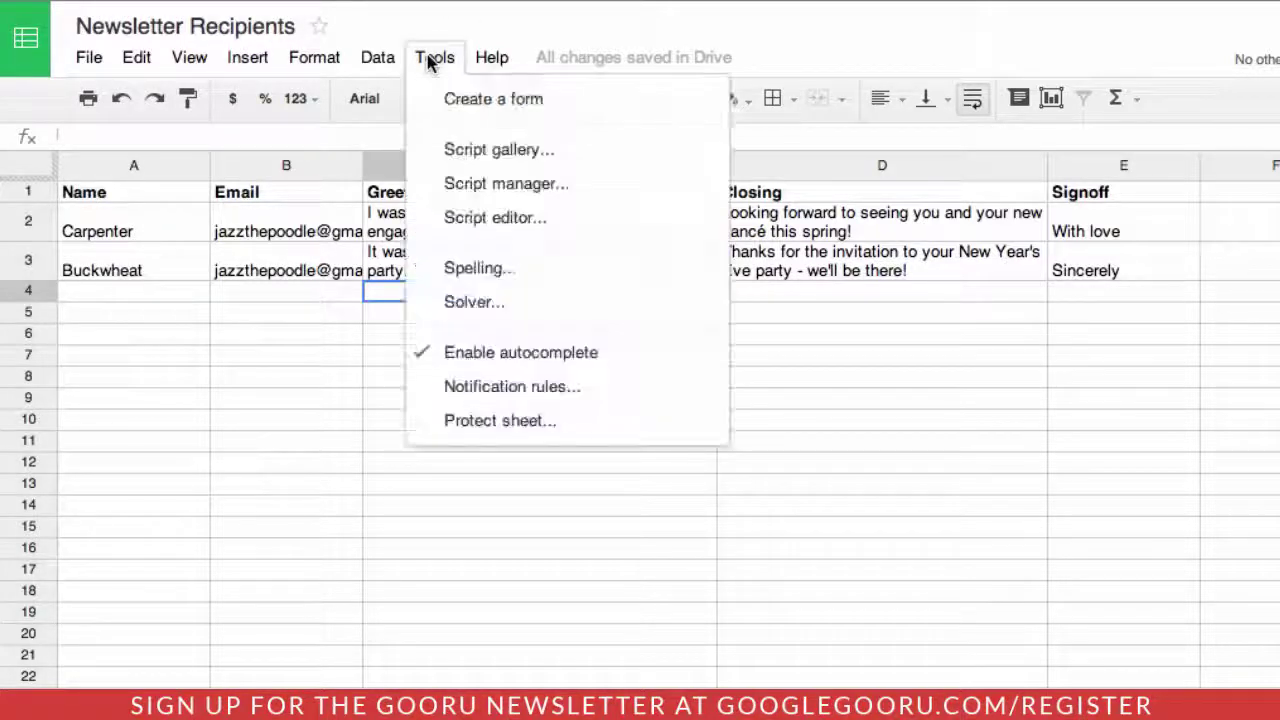
click(442, 152)
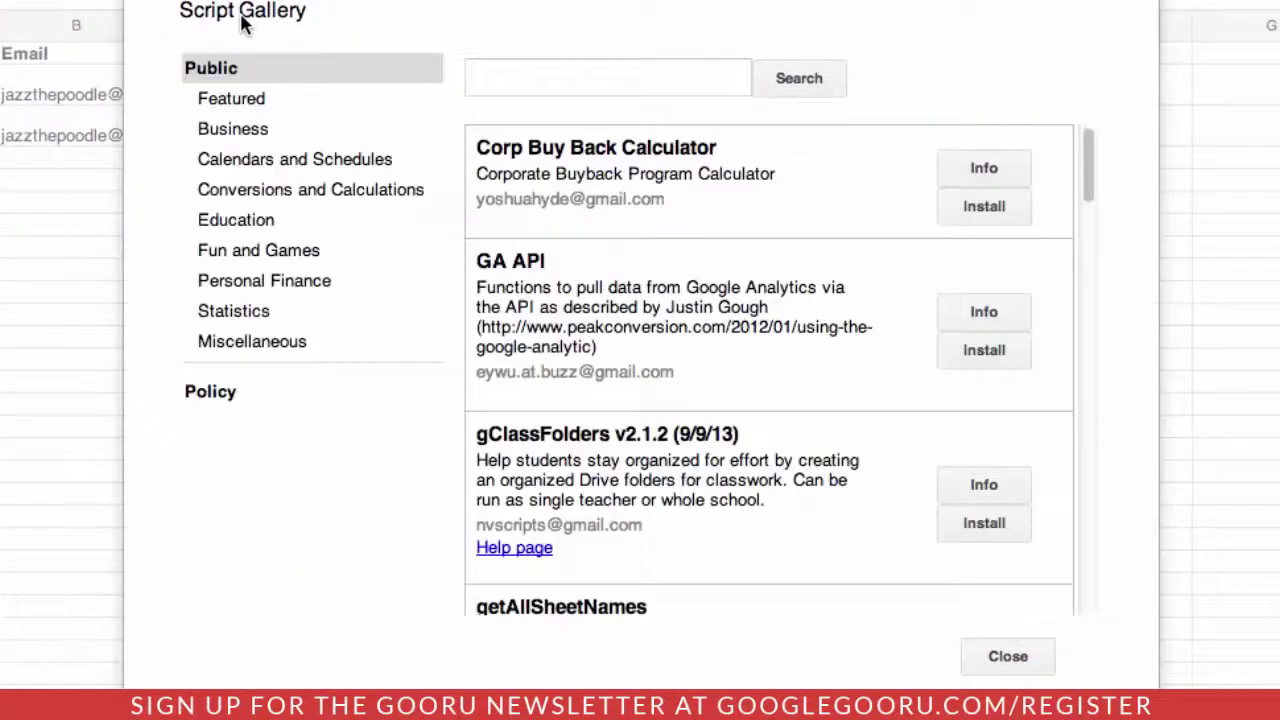
click(493, 65)
text(autocrat)
click(813, 76)
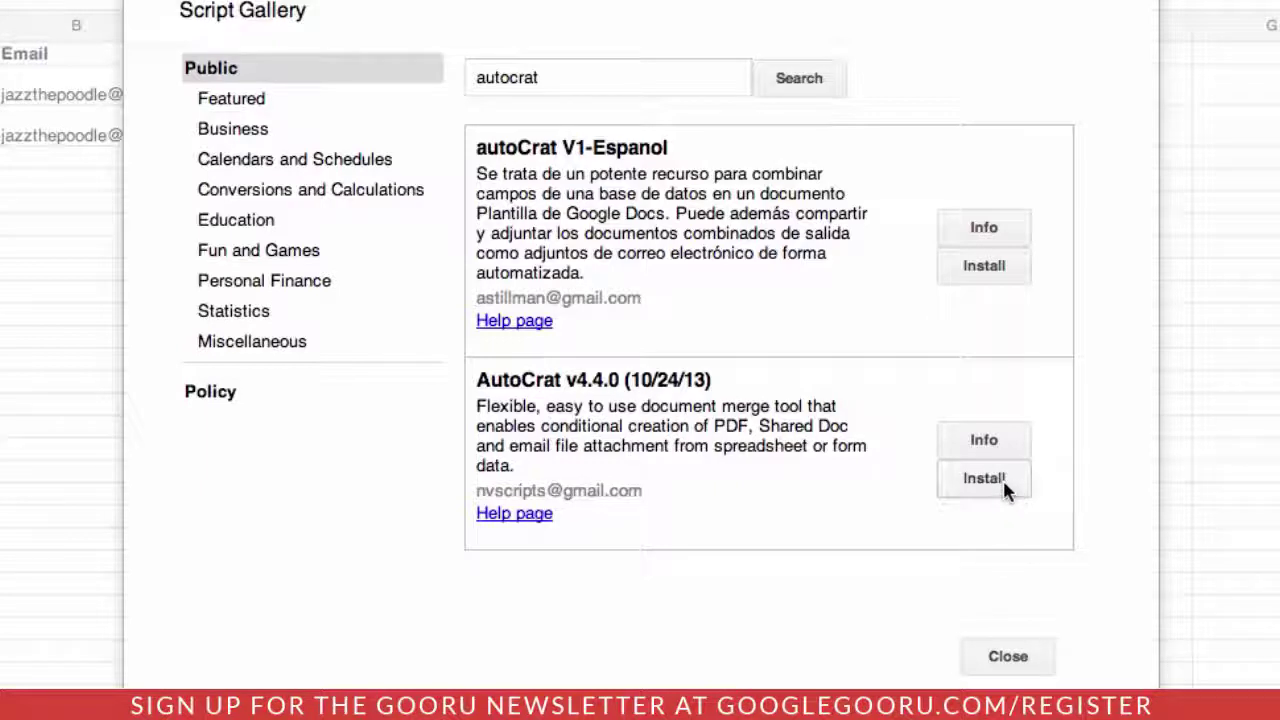
click(1000, 480)
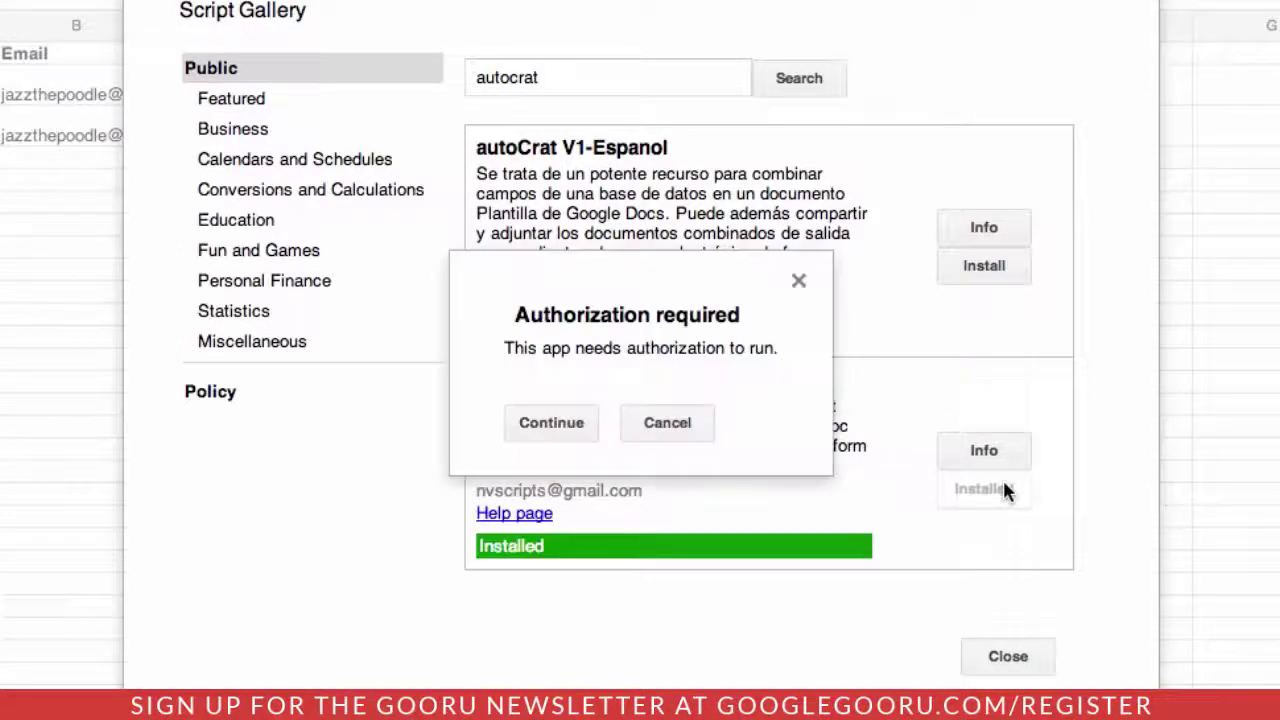
click(586, 424)
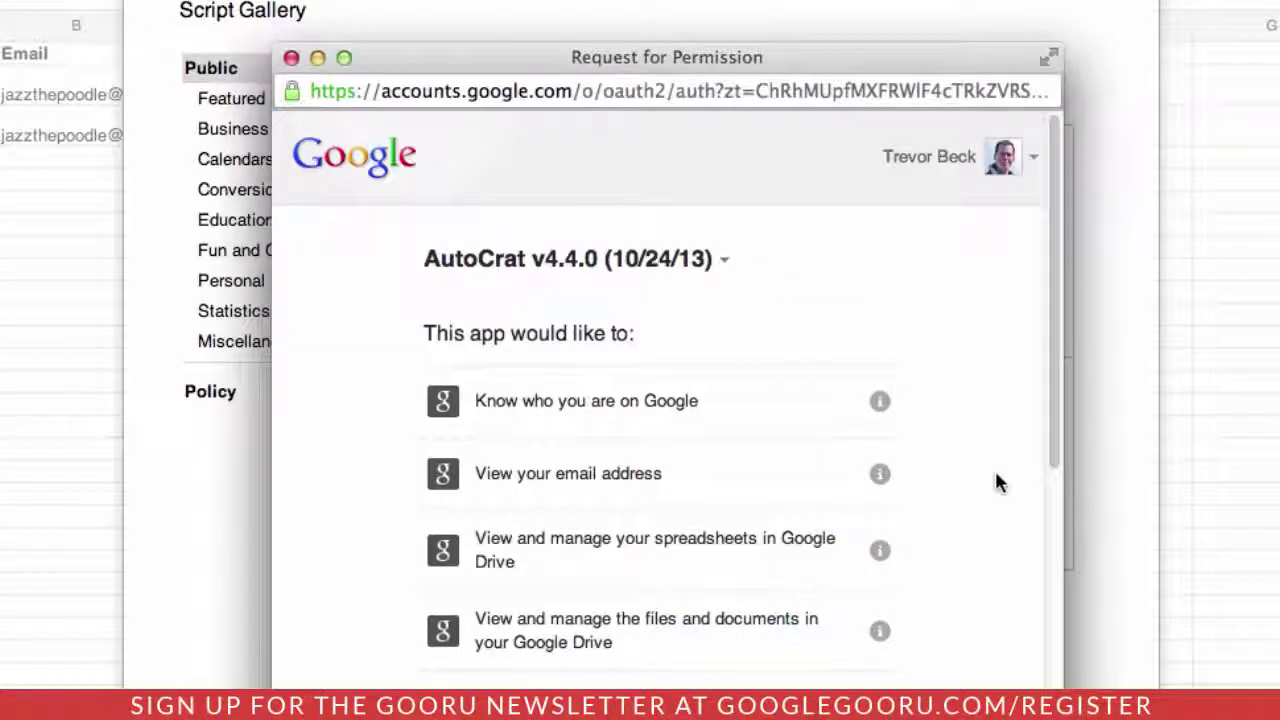
scroll(995, 473, down, 10)
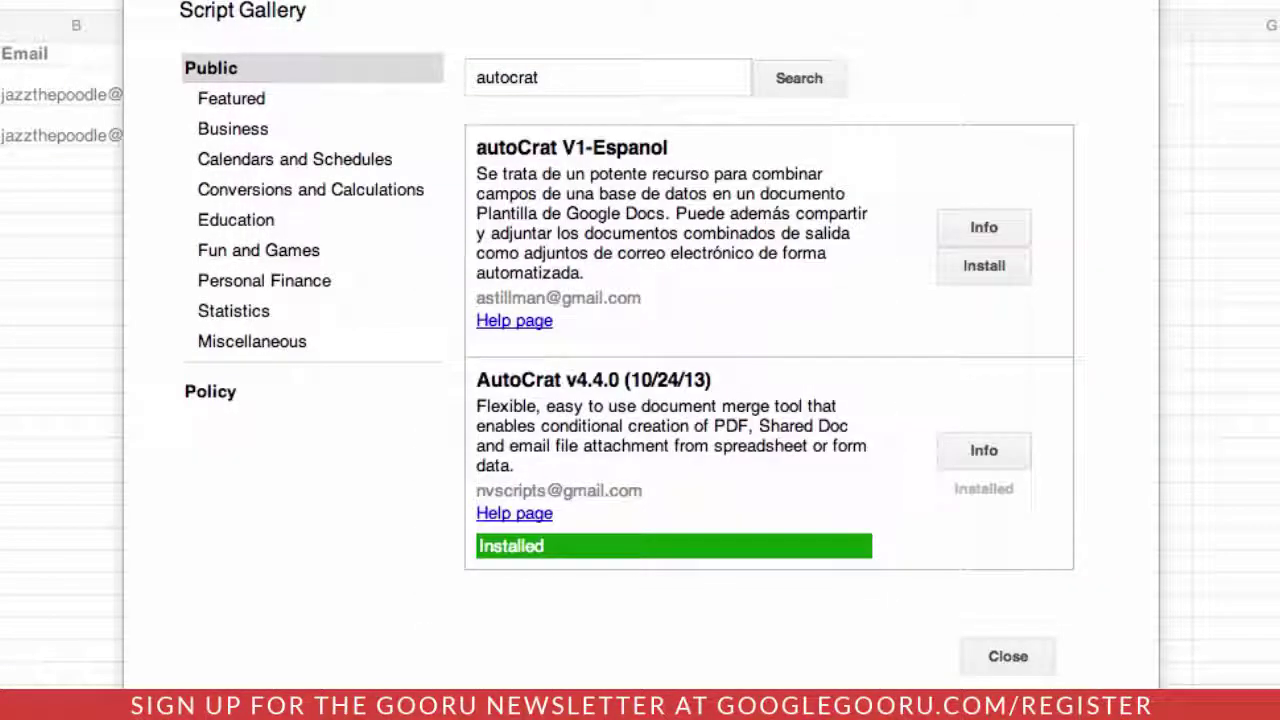
click(1012, 657)
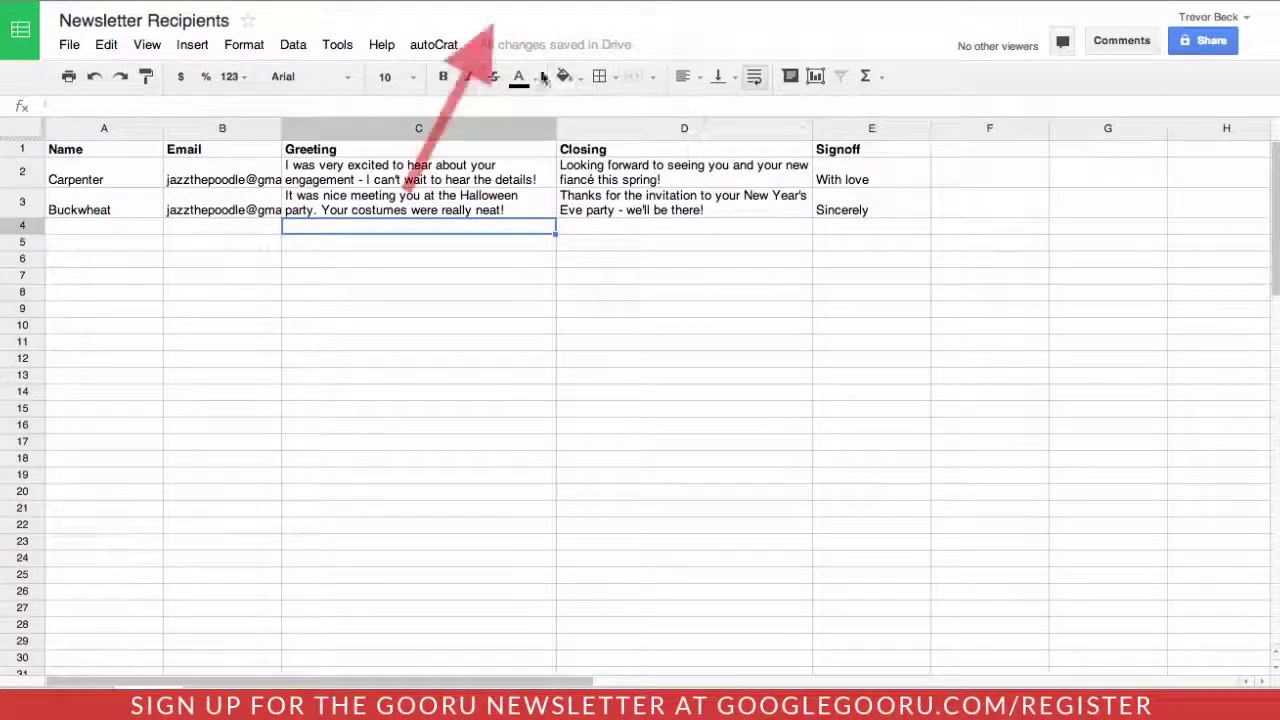
Step: Run autoCrat's initial configuration and save the Christmas Newsletter Drive document as the template
click(440, 45)
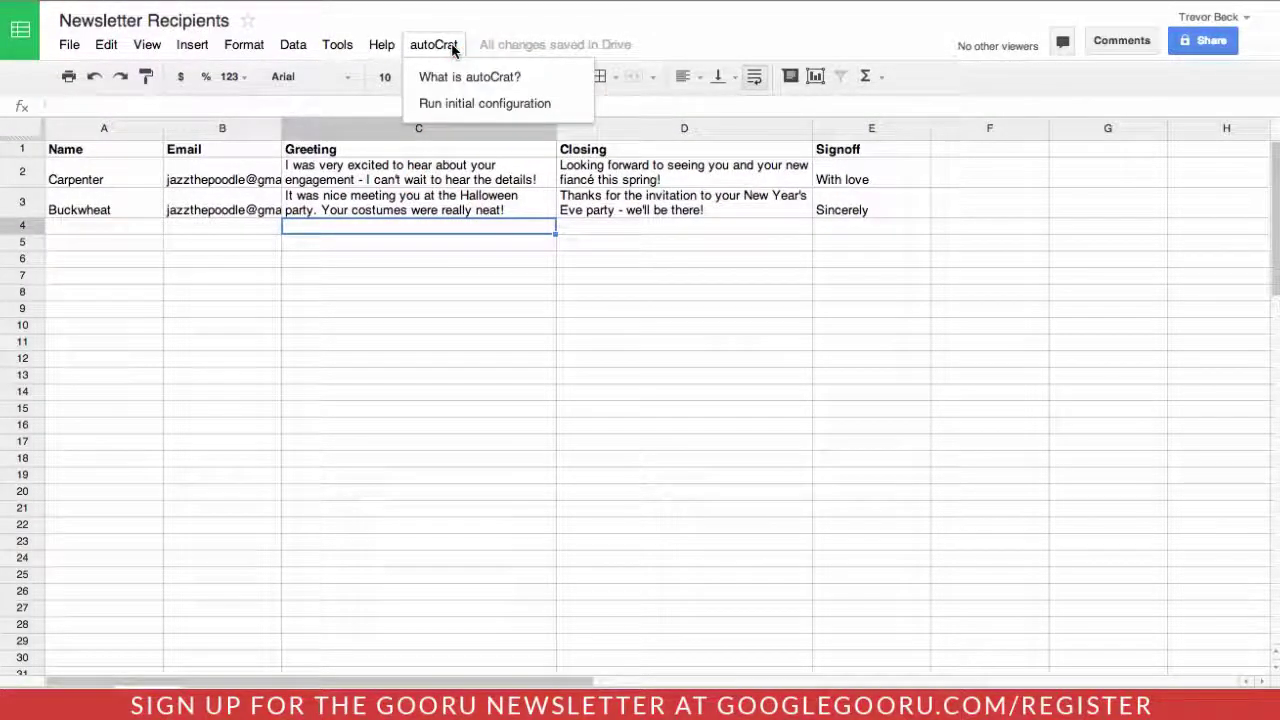
click(449, 106)
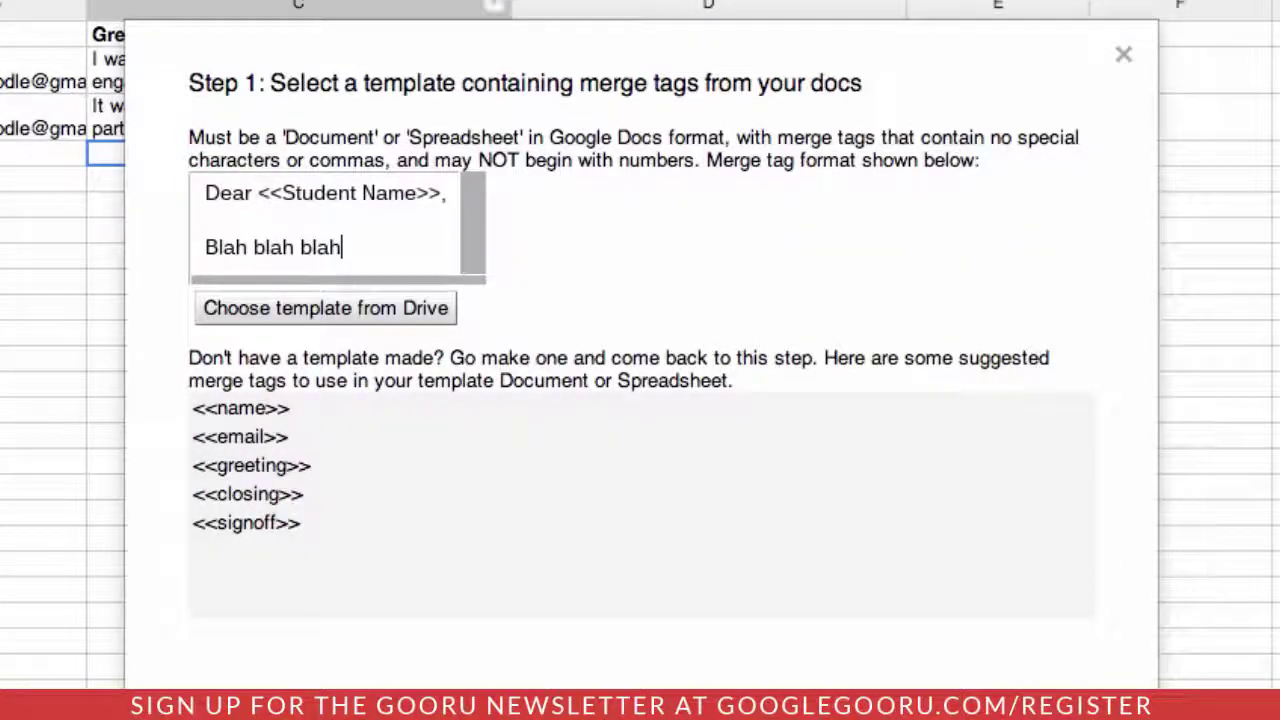
click(446, 314)
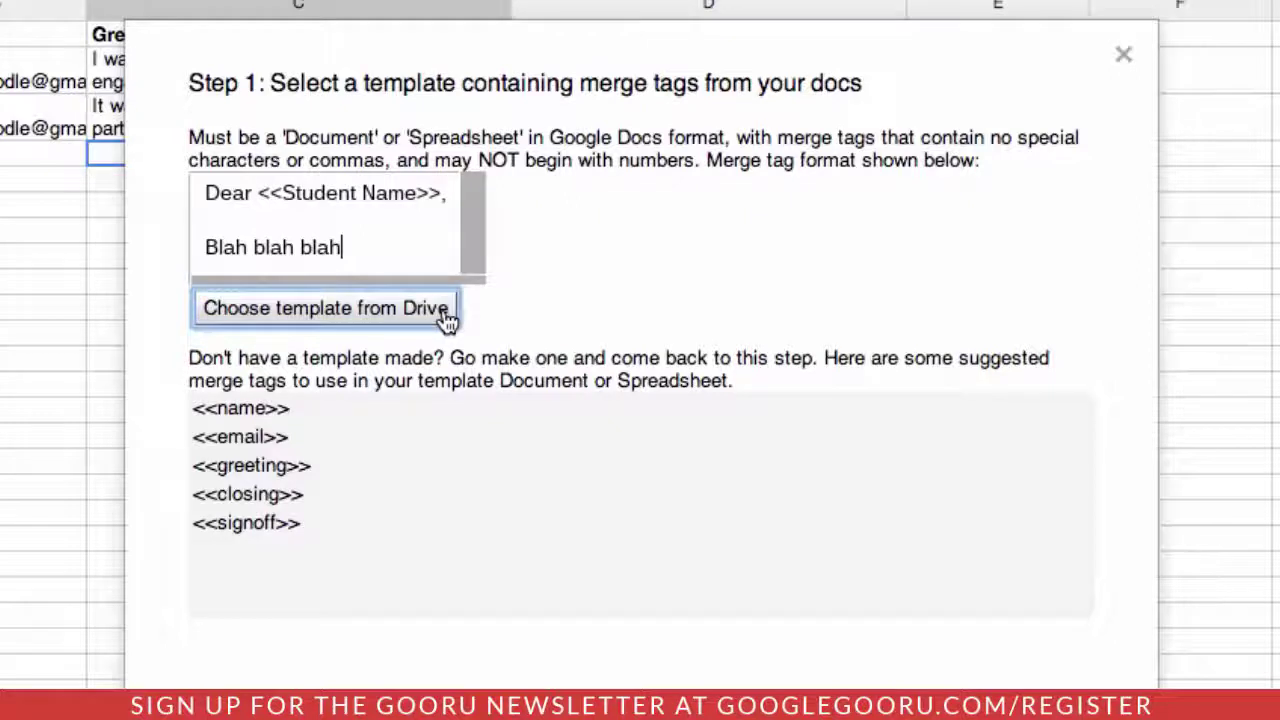
click(528, 434)
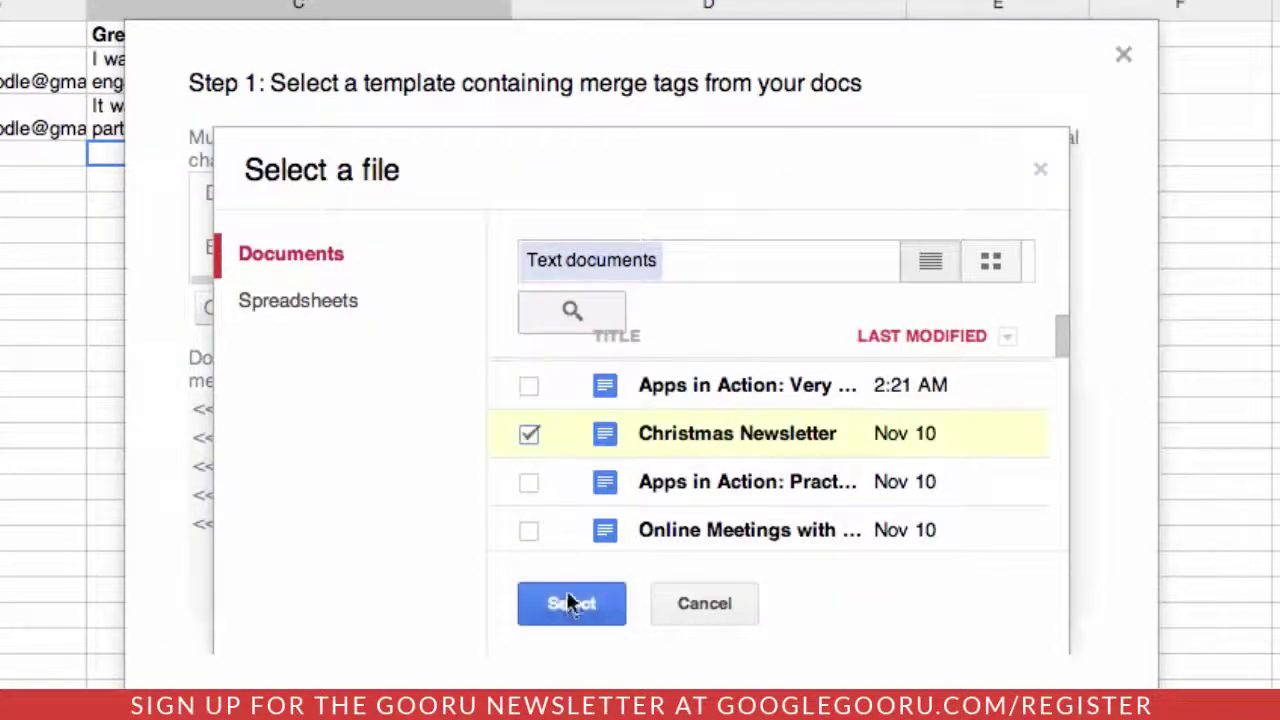
click(569, 604)
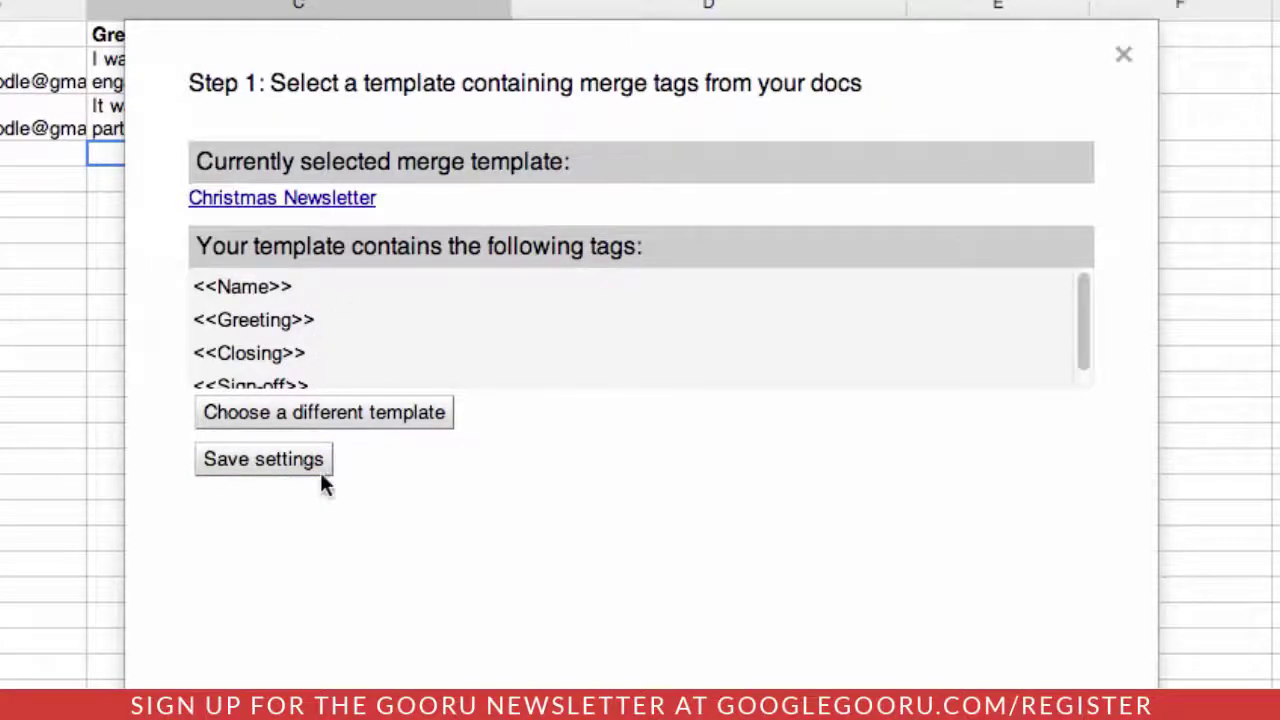
click(284, 466)
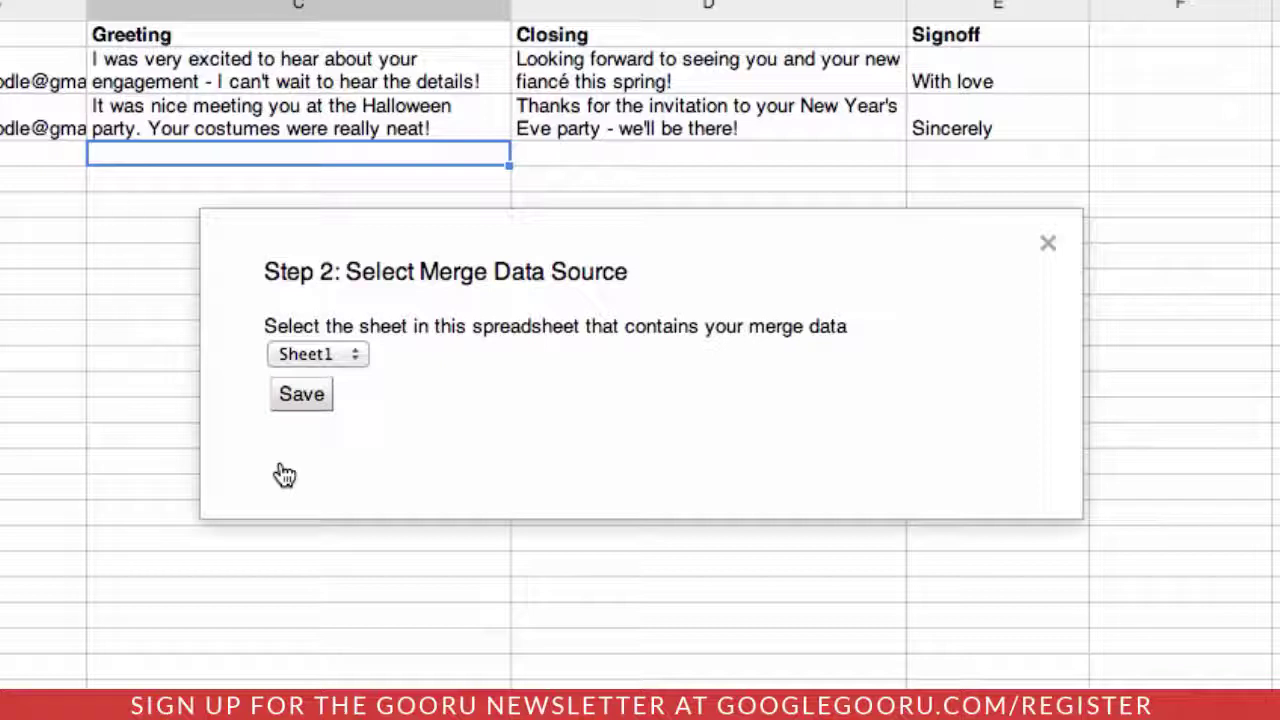
Step: Keep Sheet1 as the data source, add no merge conditions, and save the default tag mappings
click(303, 396)
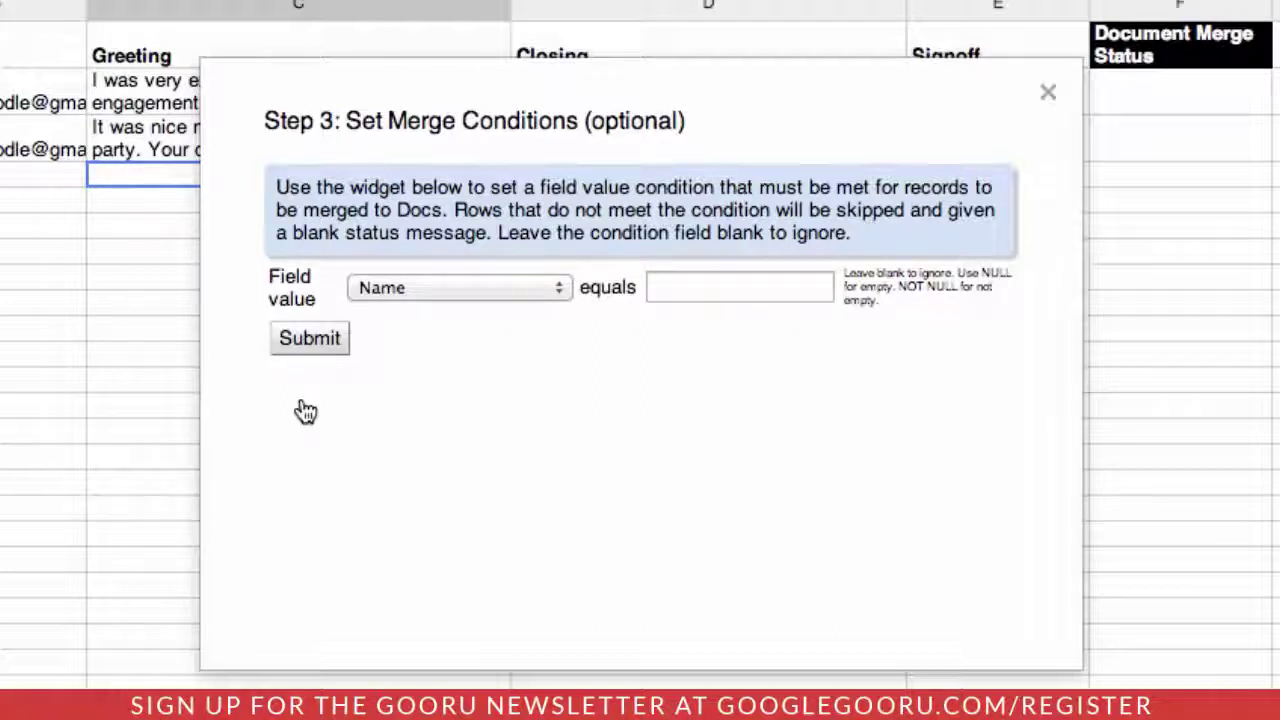
click(310, 343)
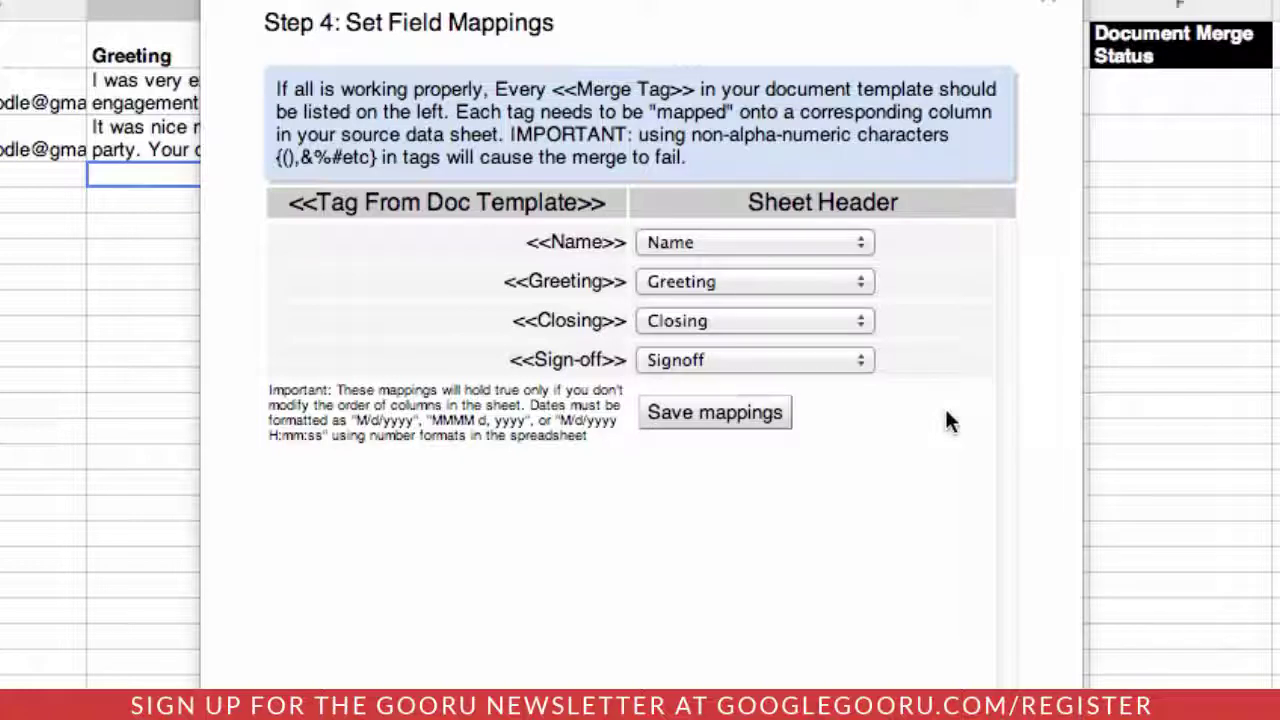
click(716, 420)
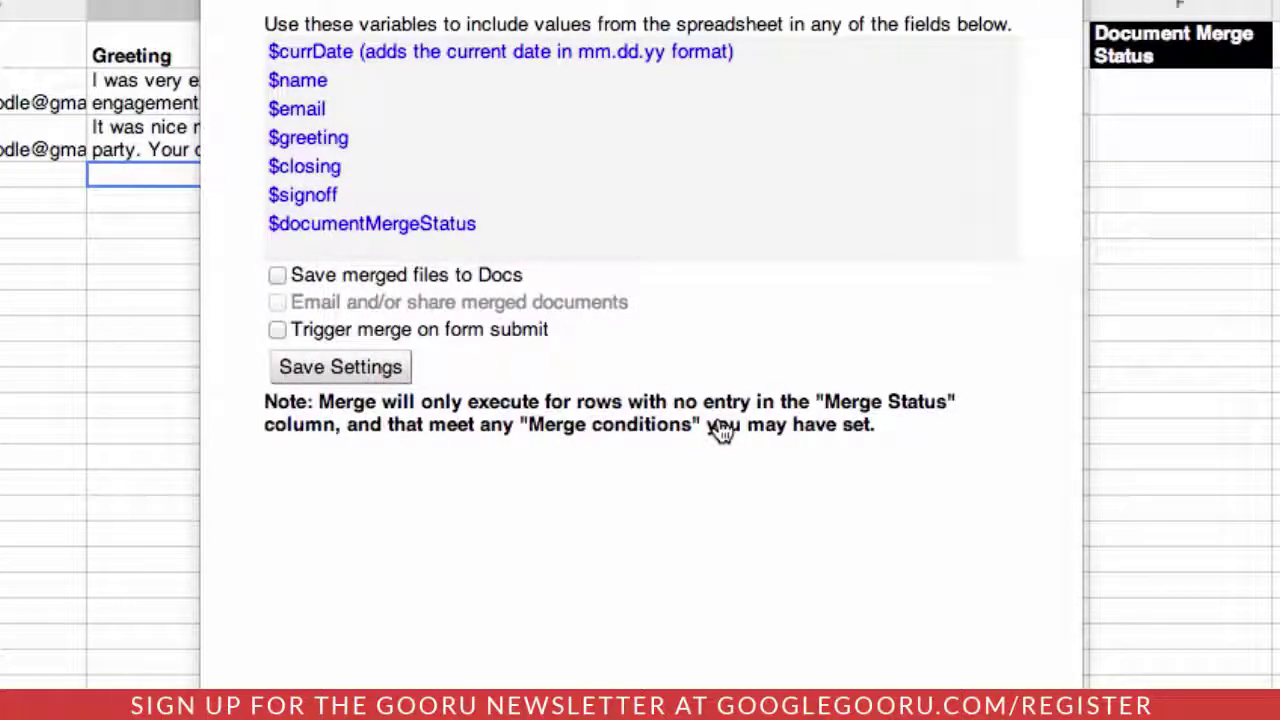
Step: Save merged files to the Files folder, named '$name Newsletter'
click(276, 276)
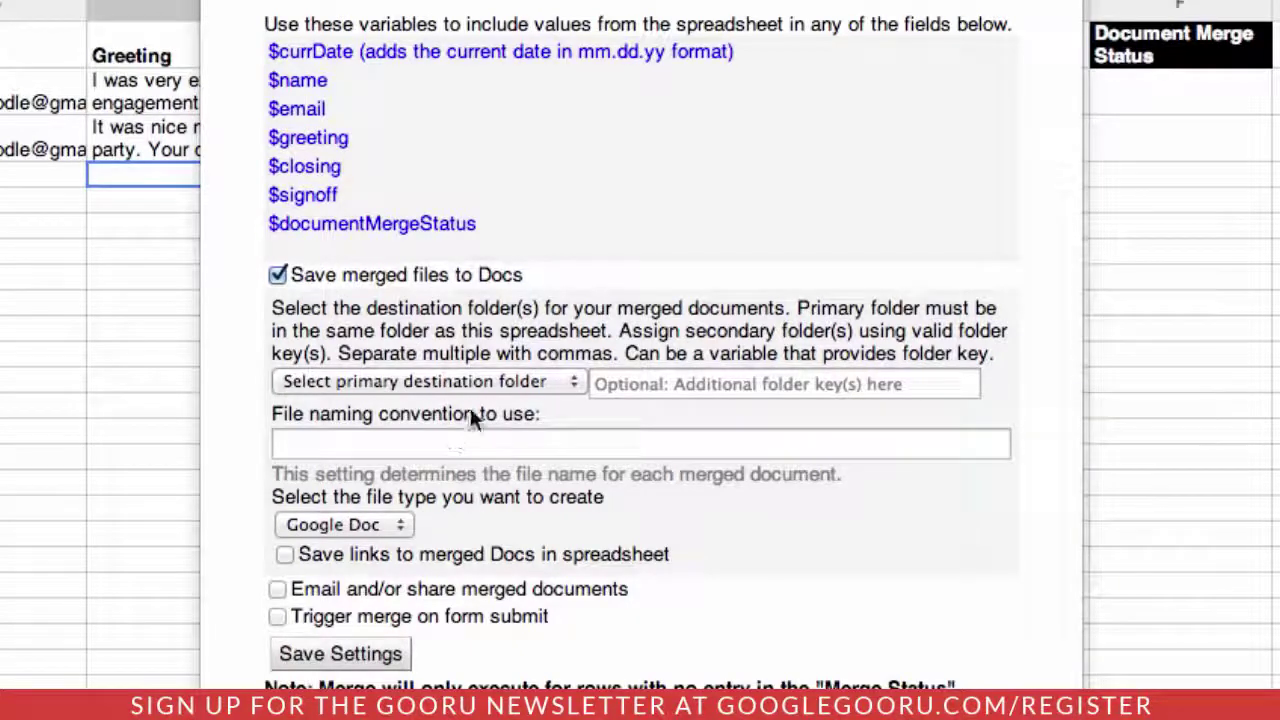
click(526, 382)
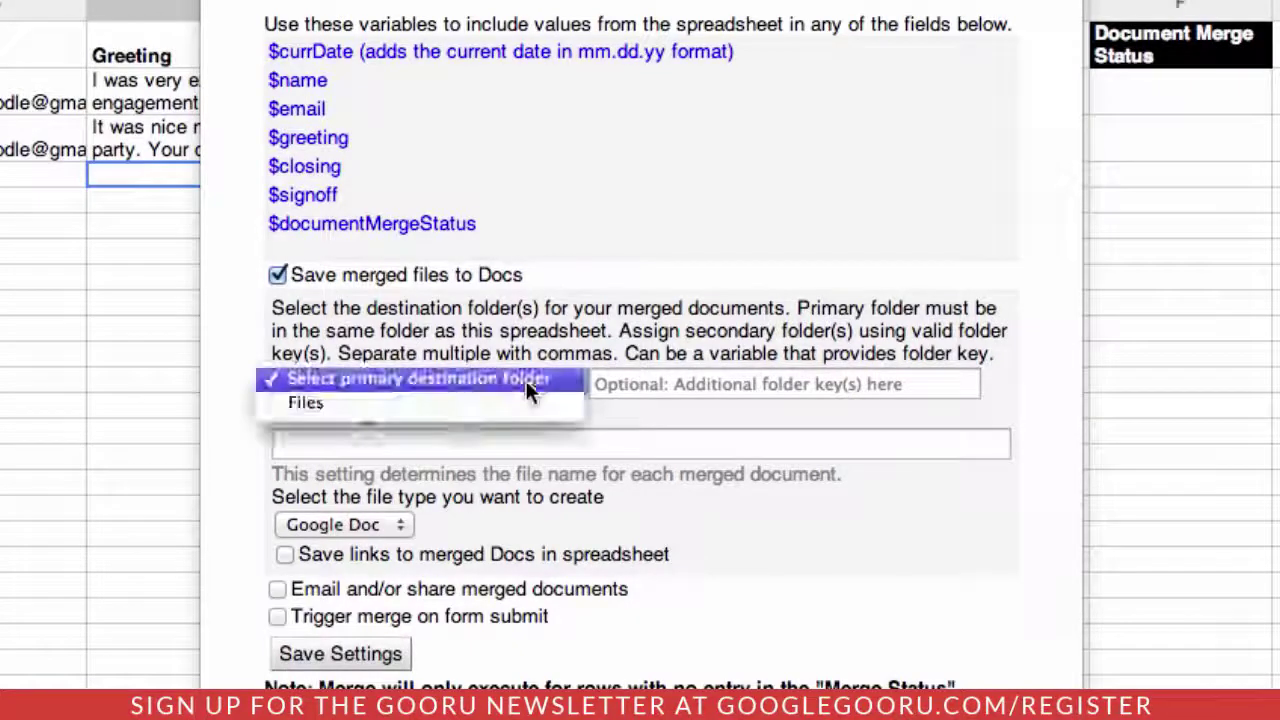
click(378, 394)
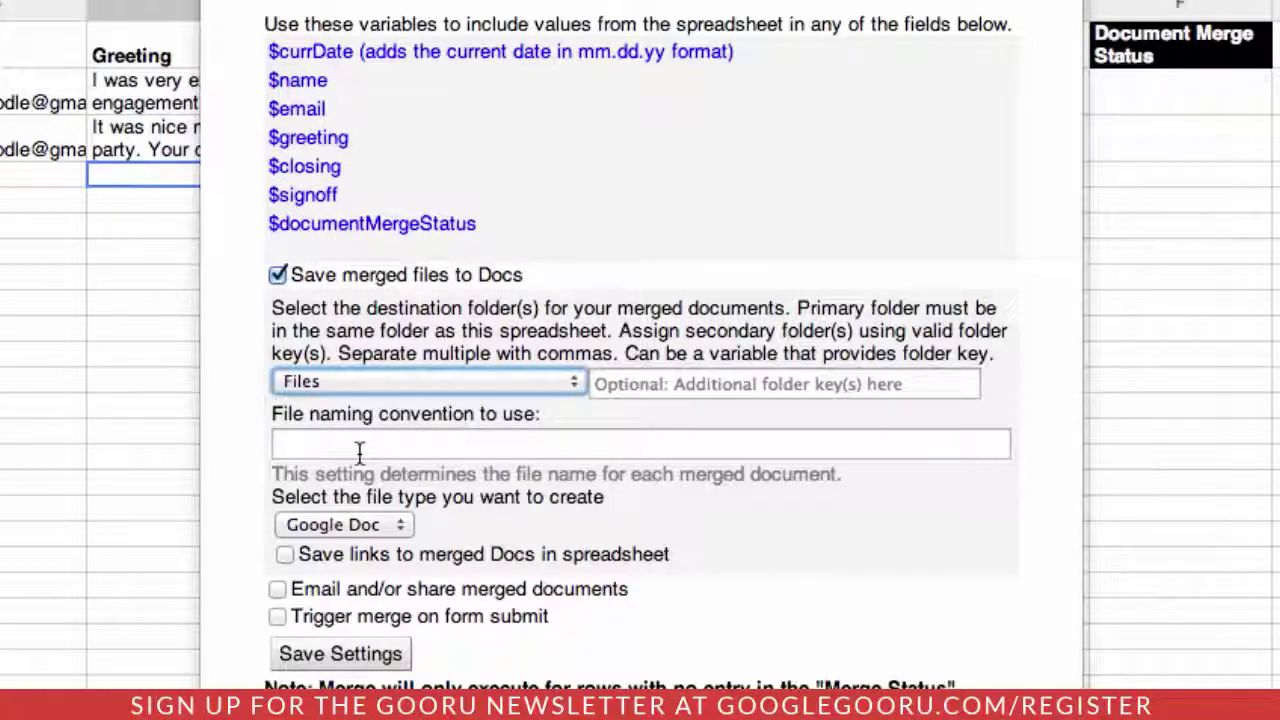
click(359, 452)
text($name Newsletter)
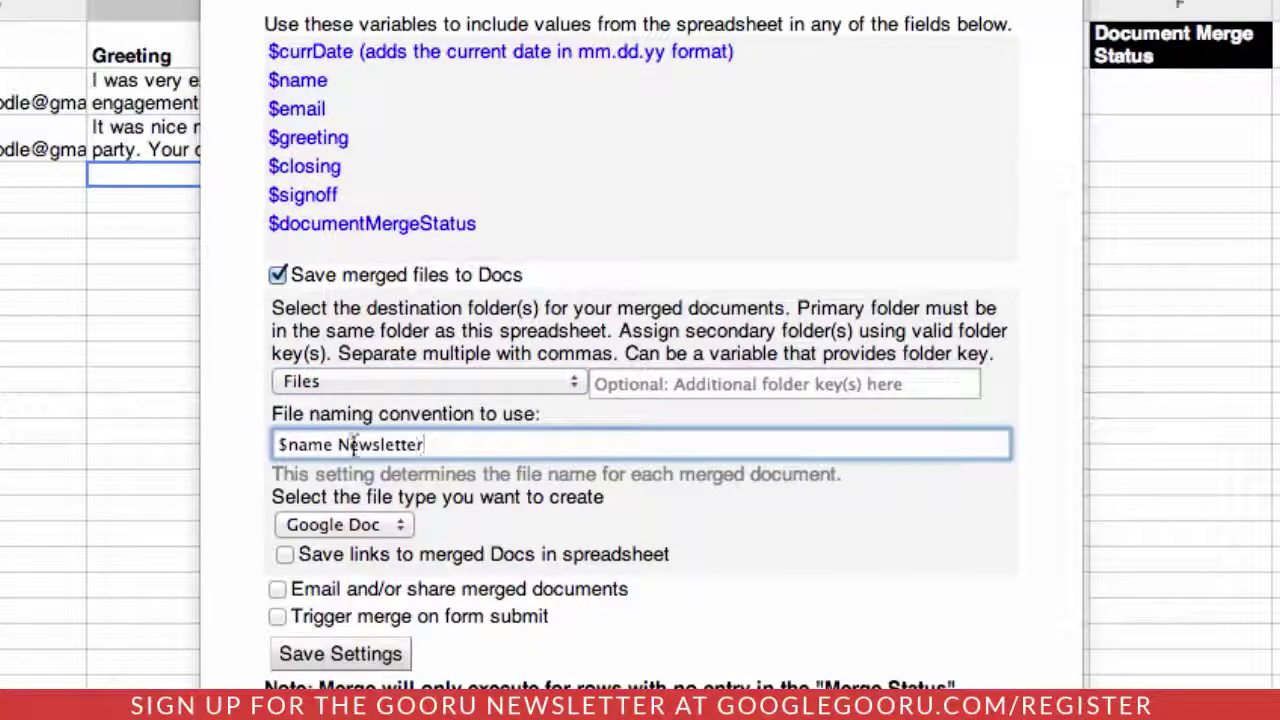
Step: Keep Google Doc output, store links to merged Docs in the sheet, and enable emailing
click(405, 524)
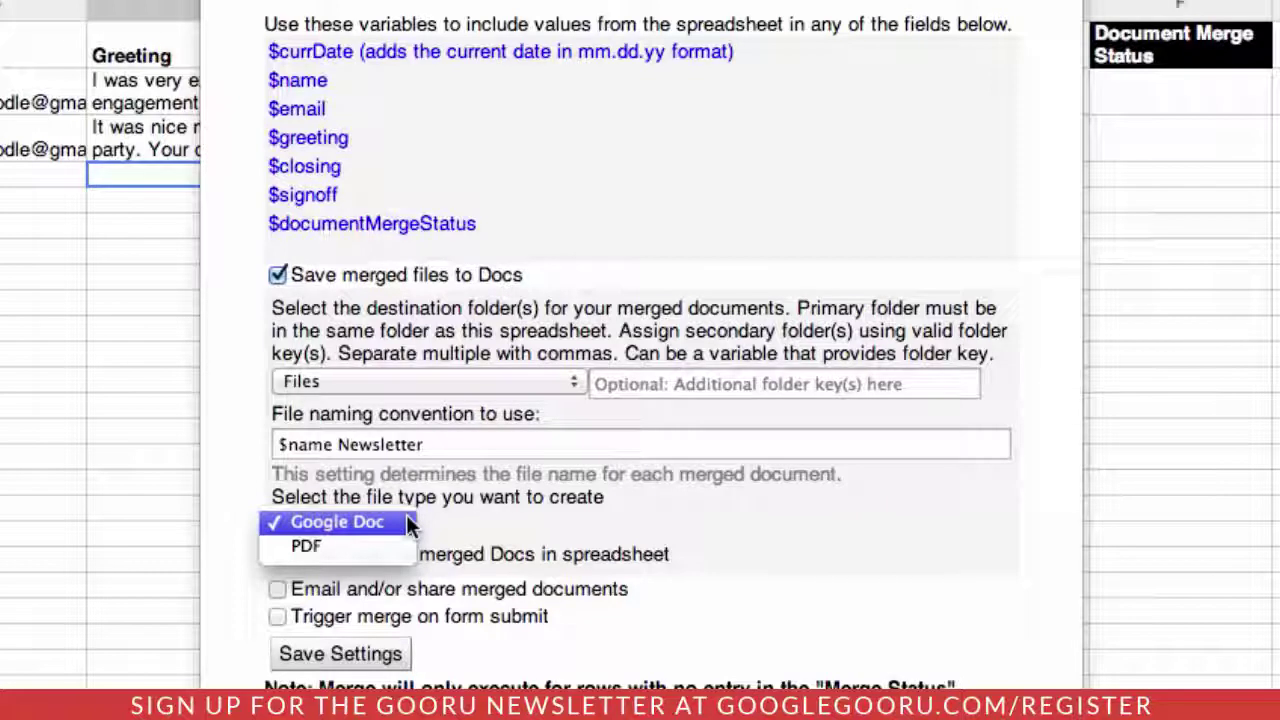
click(377, 521)
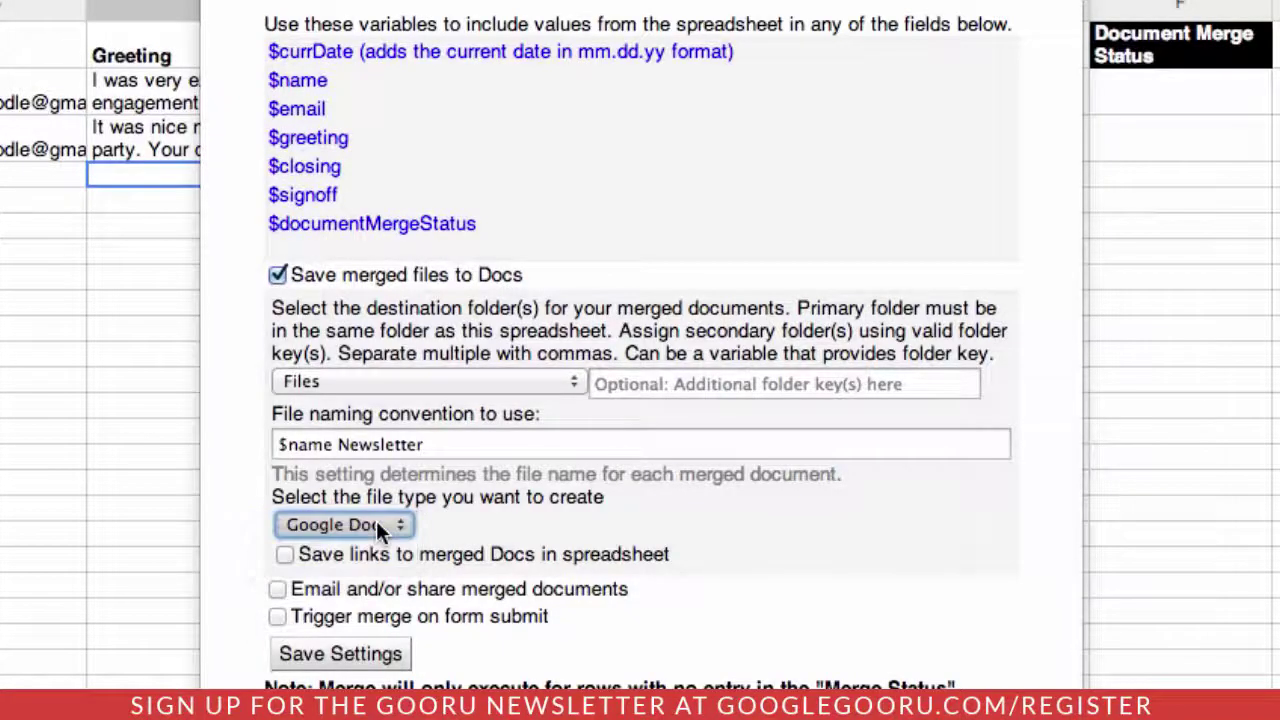
click(288, 554)
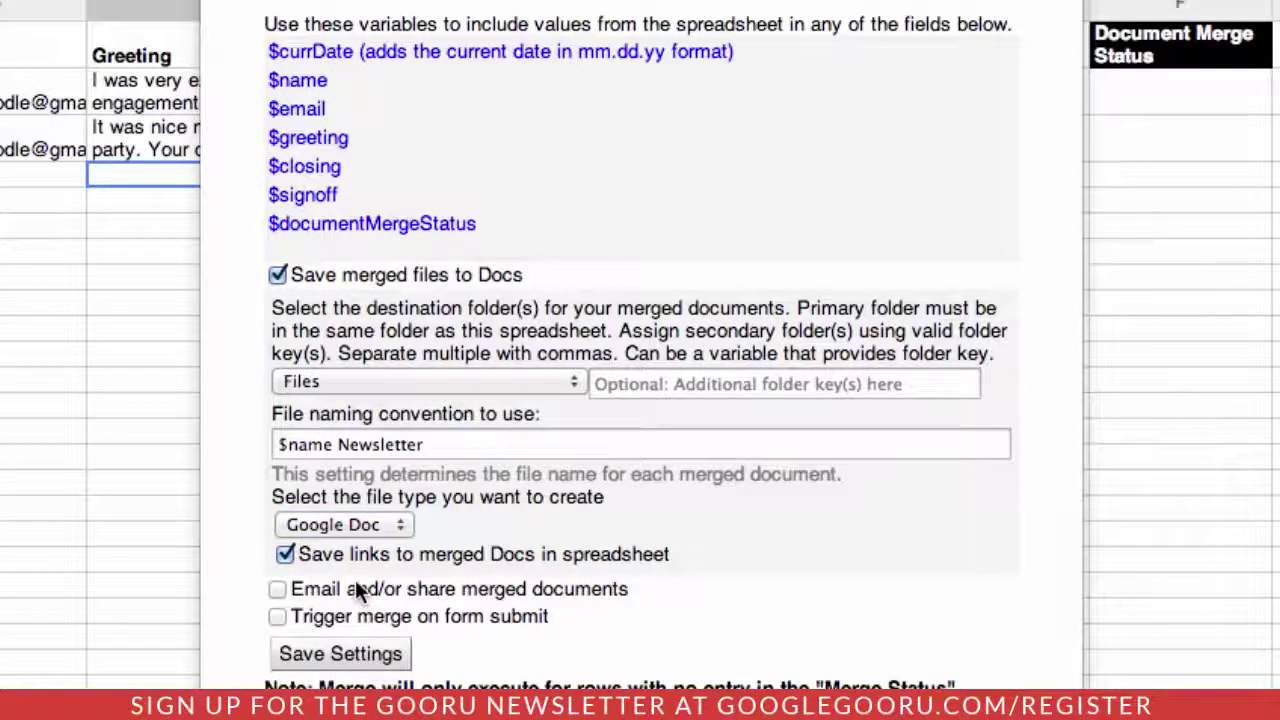
click(277, 589)
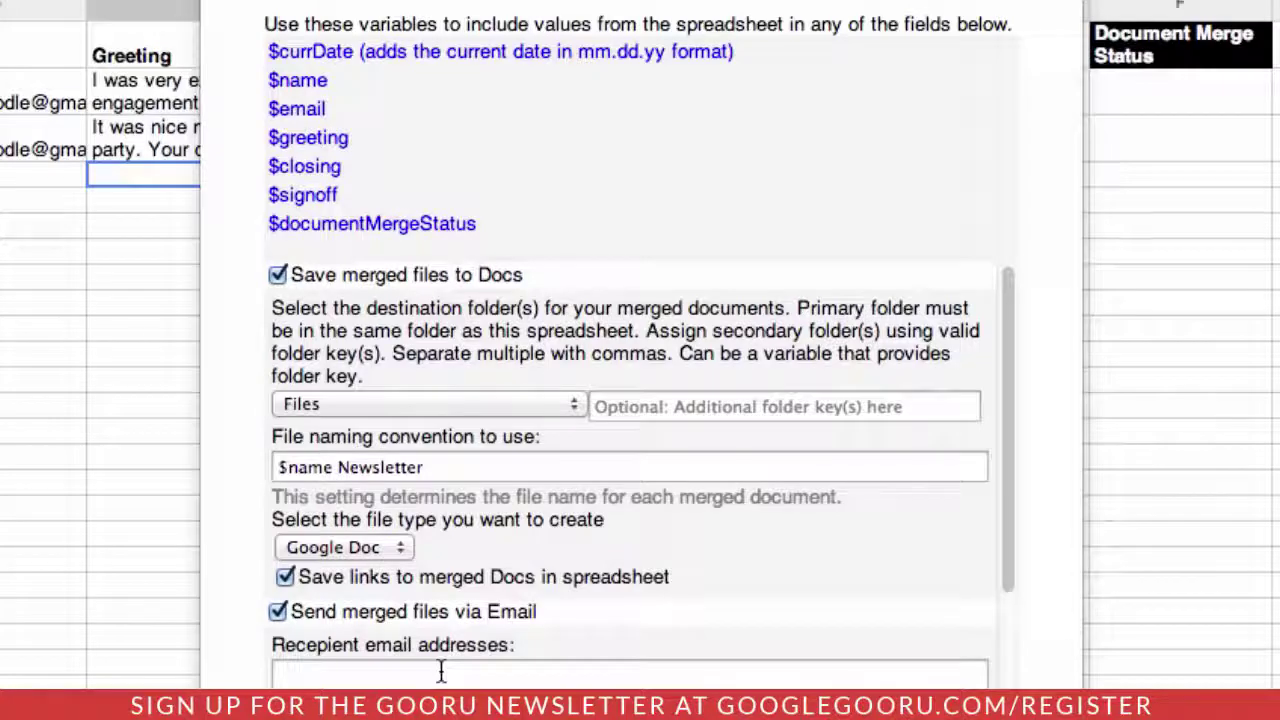
Step: Send to $email with a Recipient-view-only Google Doc attachment and save the settings
scroll(352, 100, down, 2)
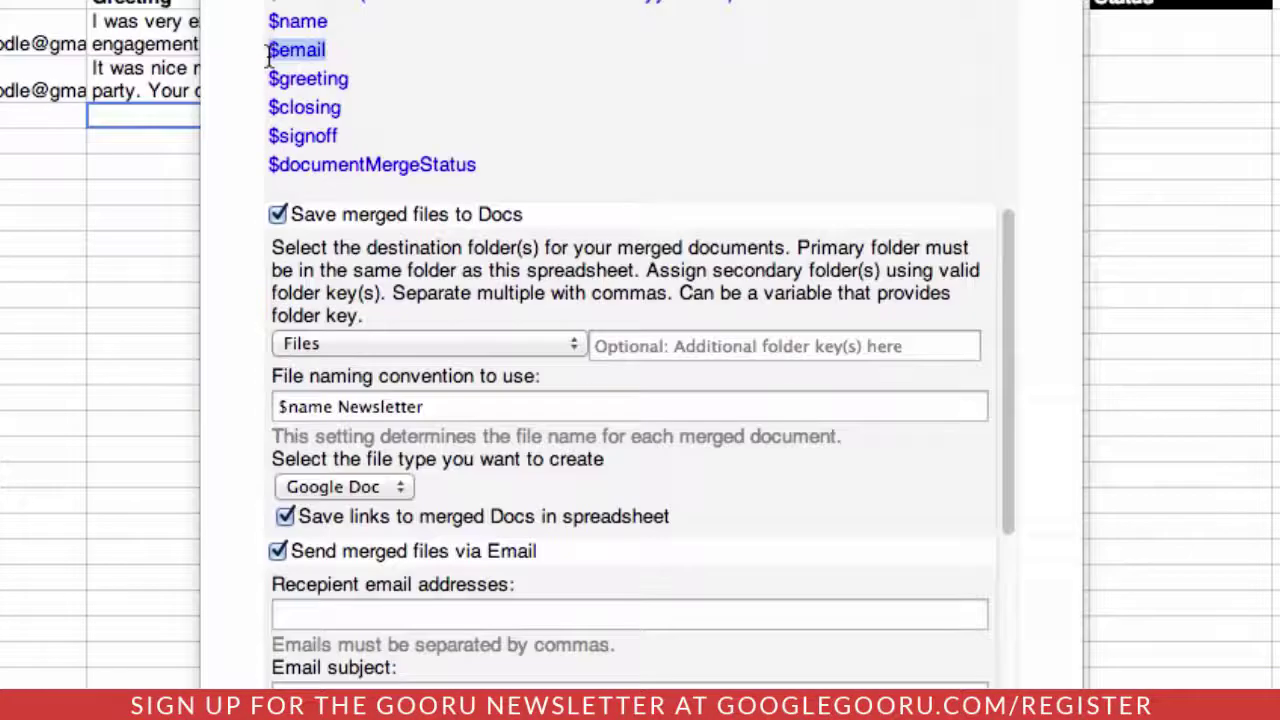
click(352, 614)
text($email)
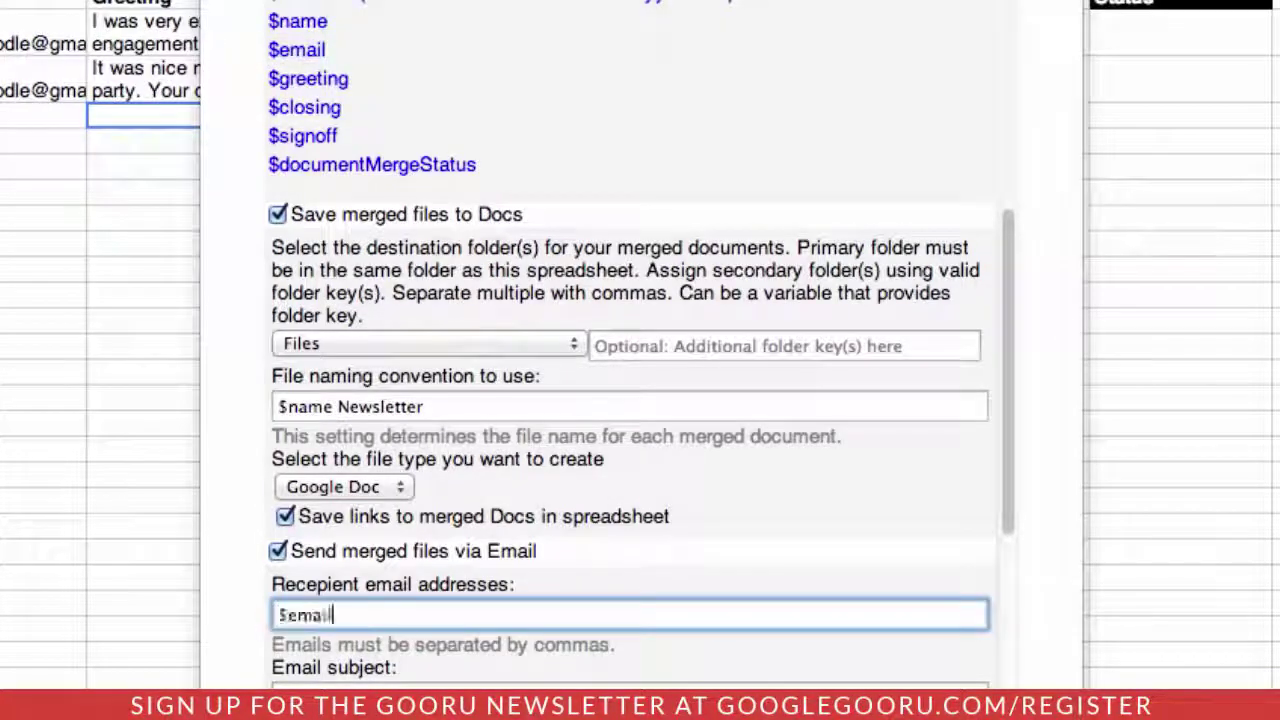
drag(1009, 530, 958, 655)
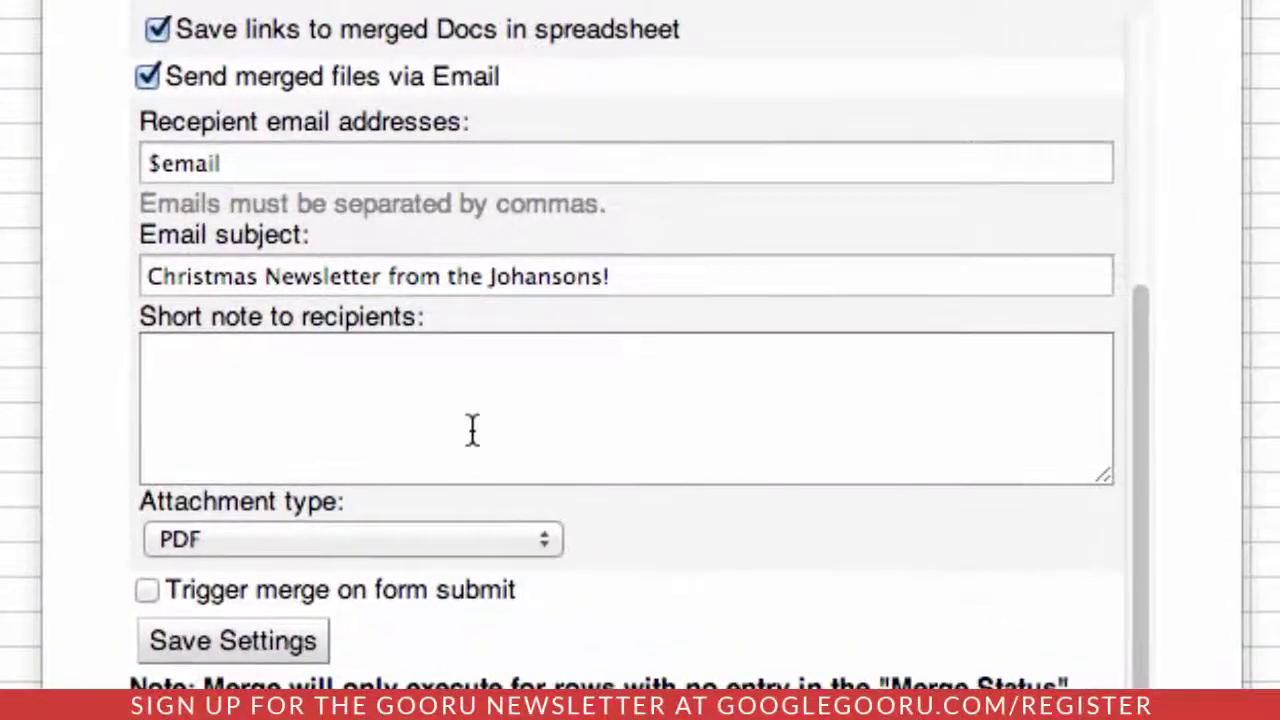
click(459, 540)
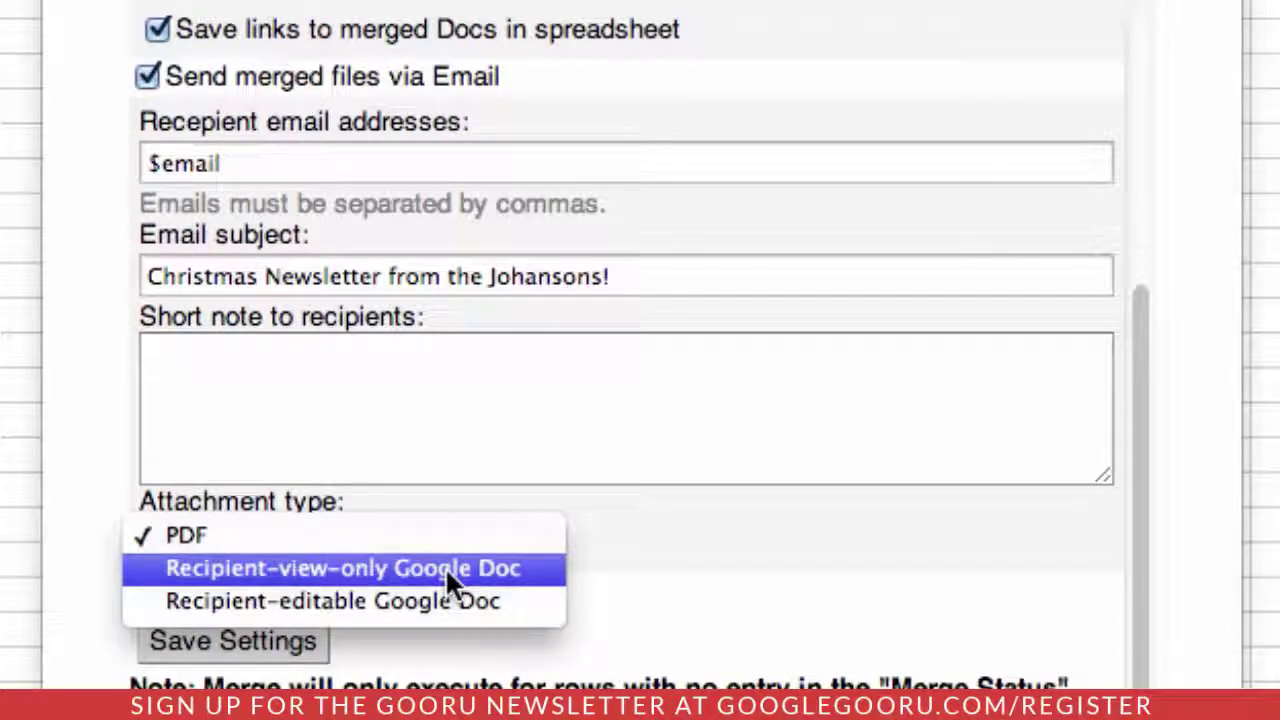
click(445, 567)
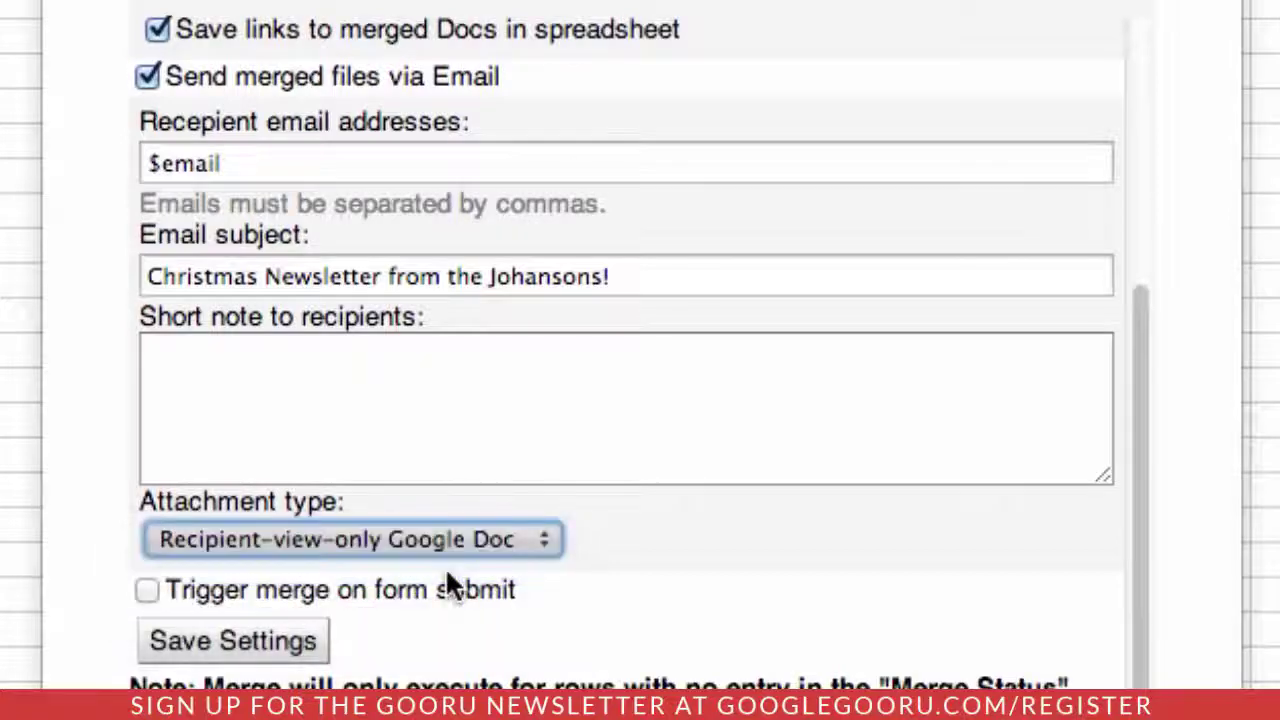
click(228, 655)
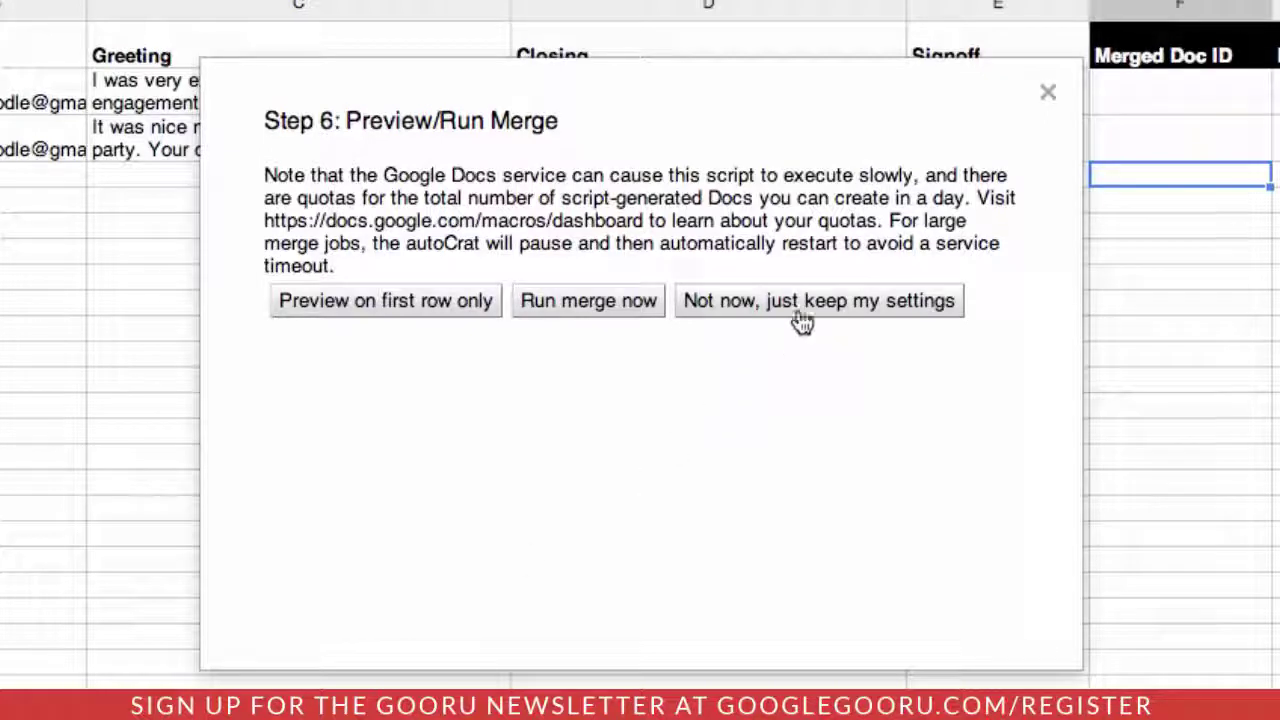
Step: Run the autoCrat merge now and acknowledge the 'Merge successfully completed' message
click(445, 312)
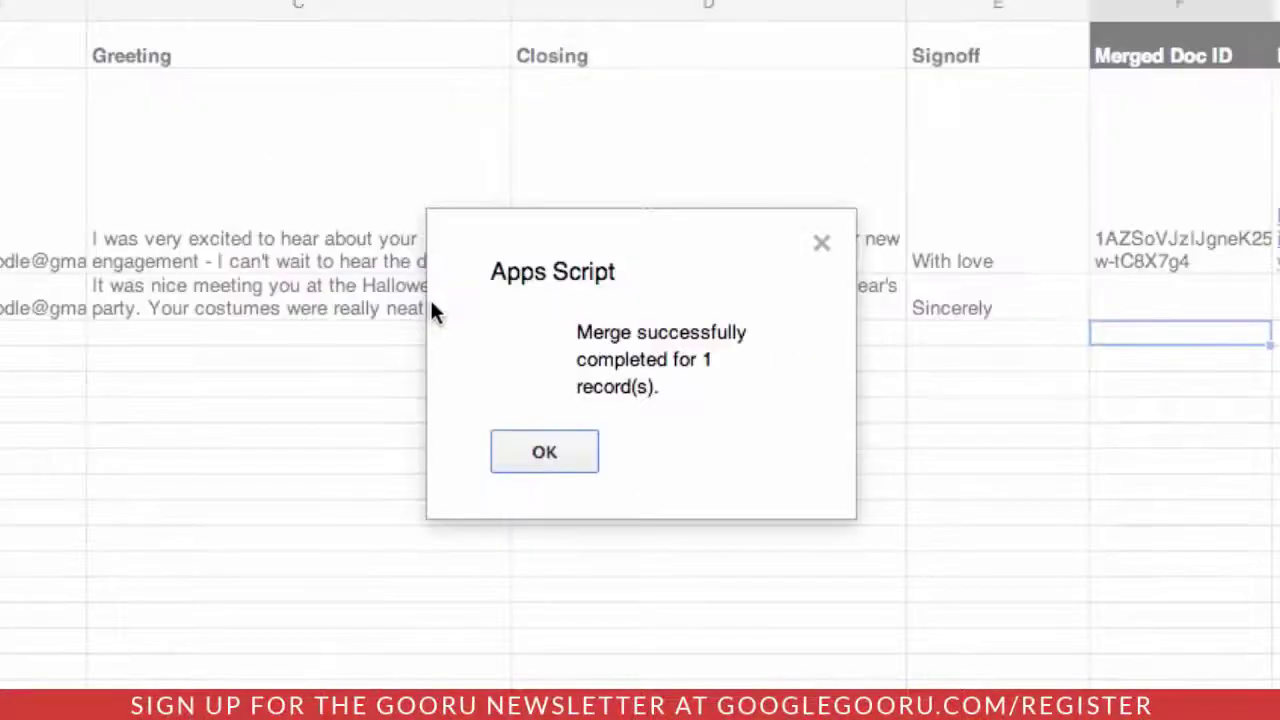
click(545, 452)
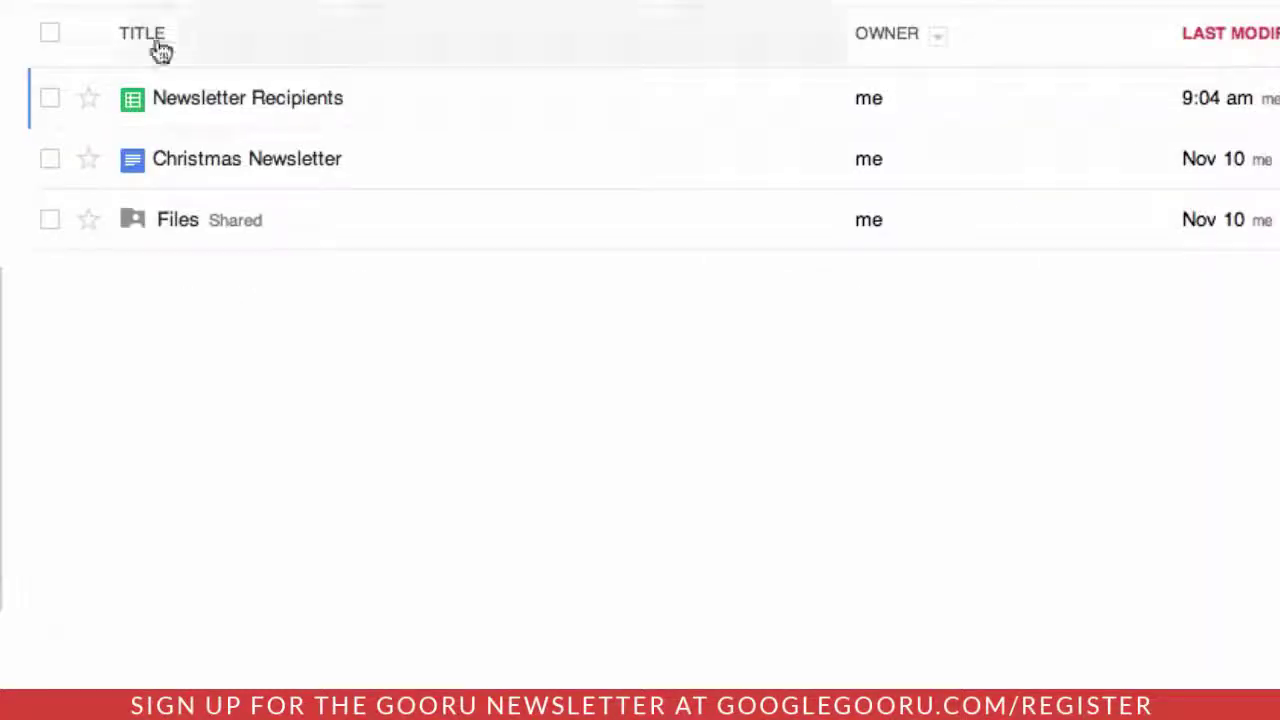
Step: Check the Carpenter Newsletter in the Files folder, then return to the Christmas Newsletter folder
click(181, 227)
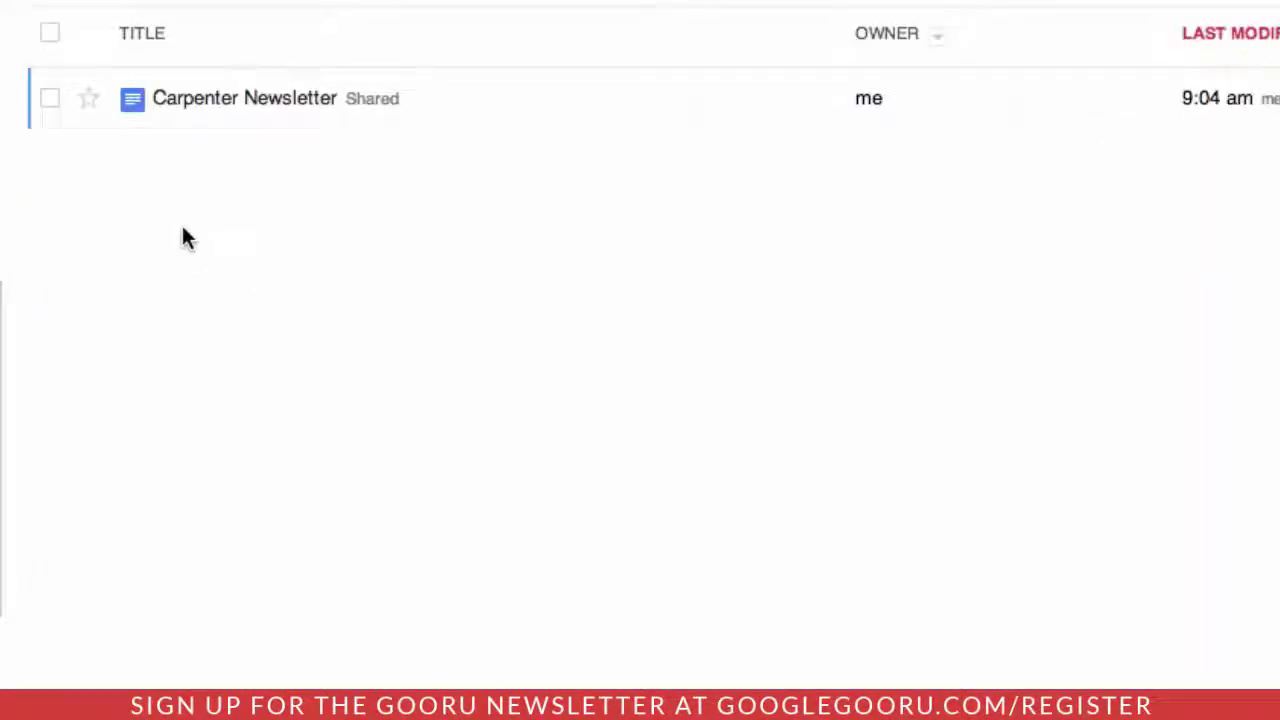
click(294, 104)
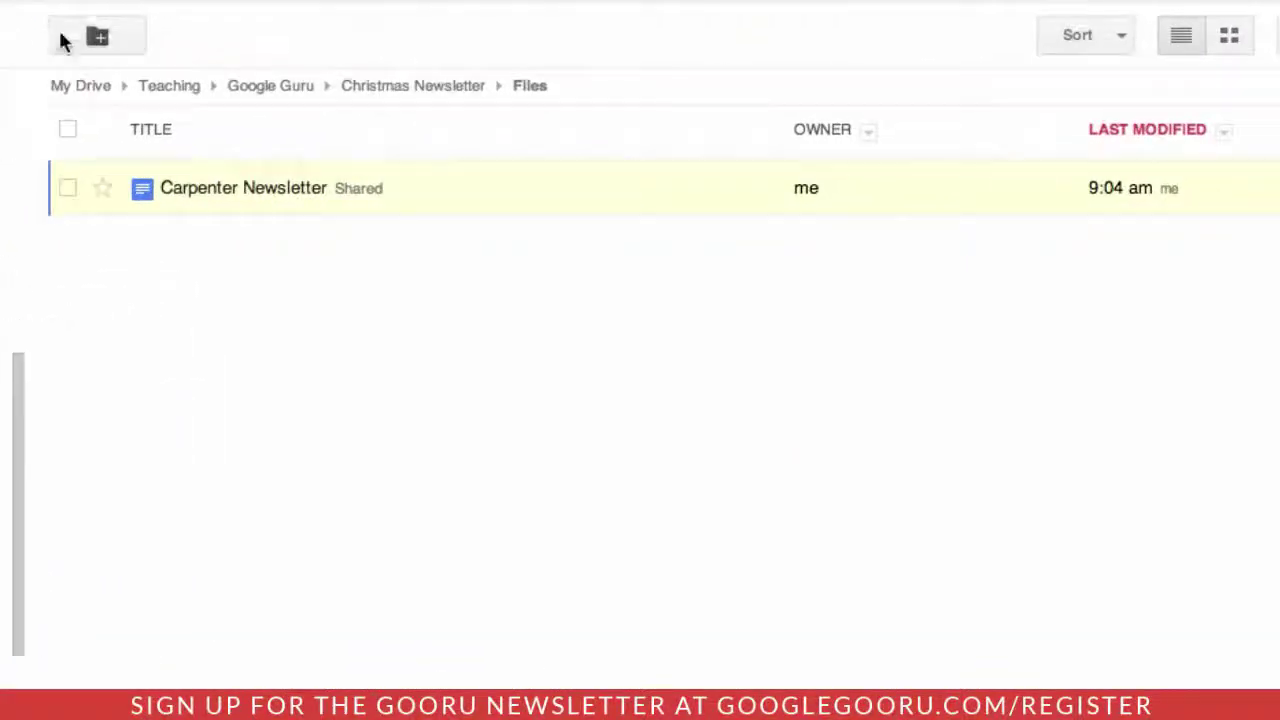
click(413, 88)
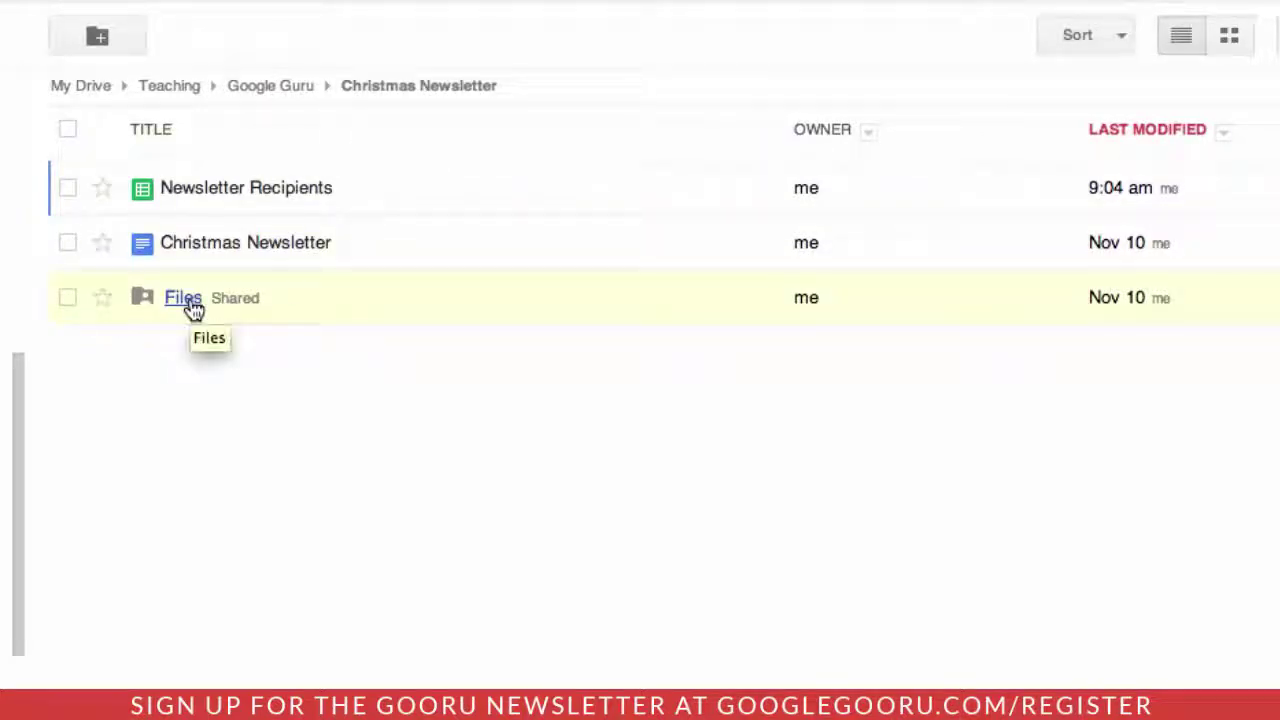
Step: Share the Files folder so anyone with the link can access it
click(66, 295)
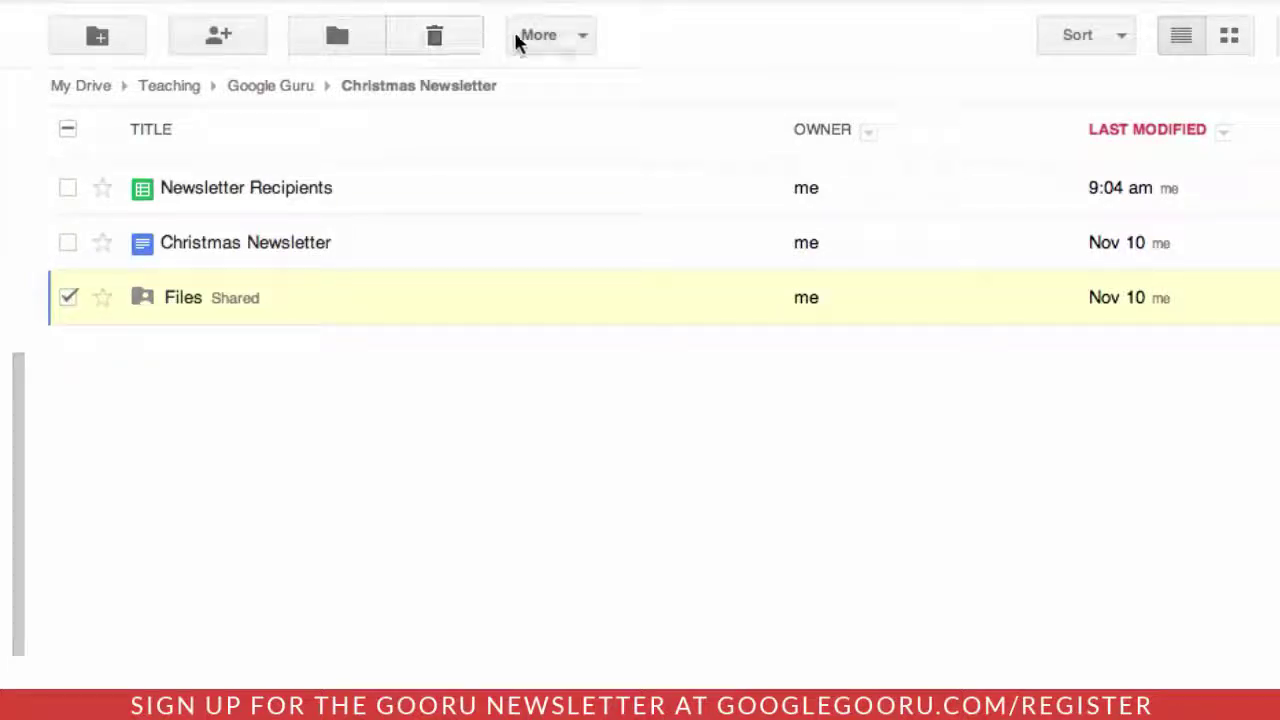
click(583, 38)
mouse_move(579, 279)
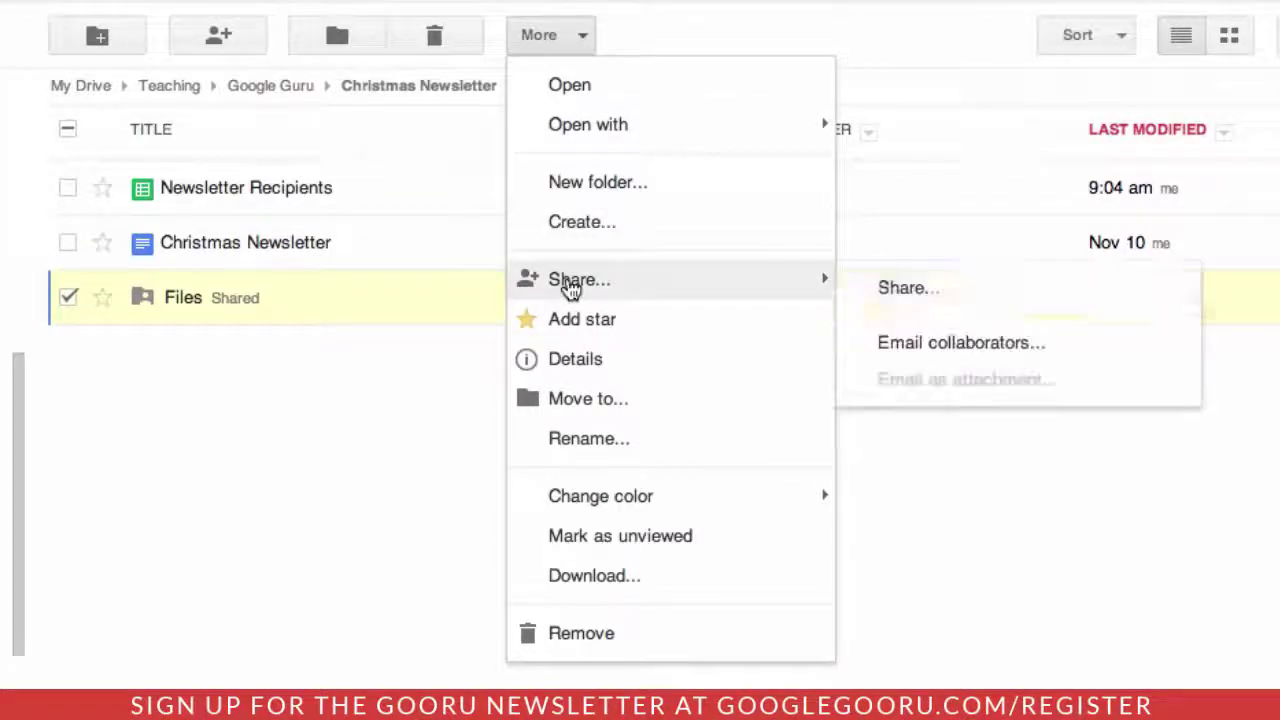
click(977, 291)
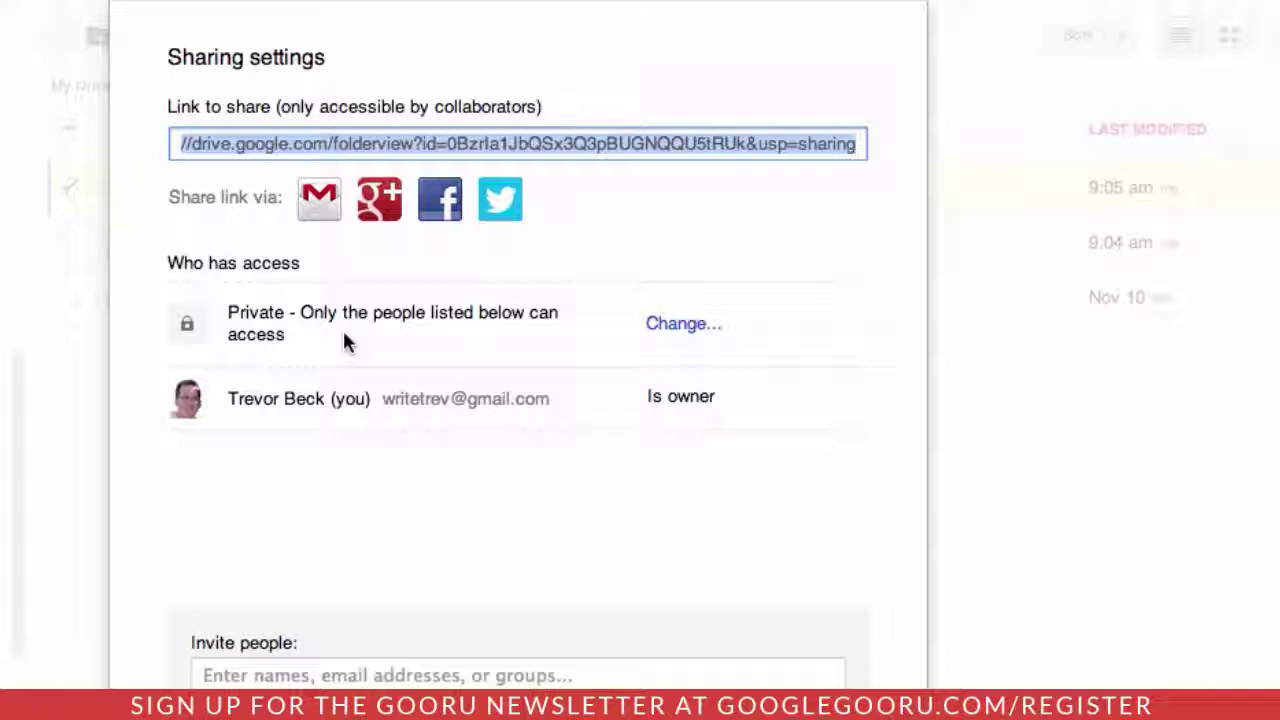
click(685, 330)
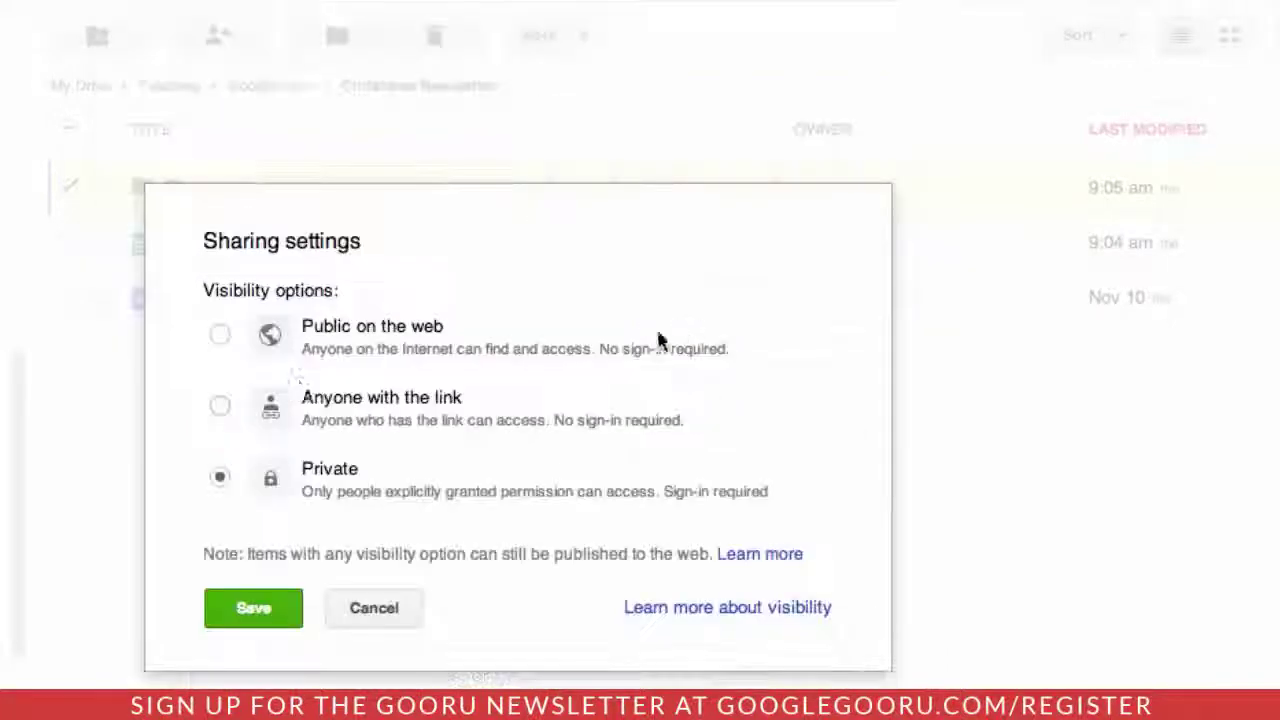
click(220, 404)
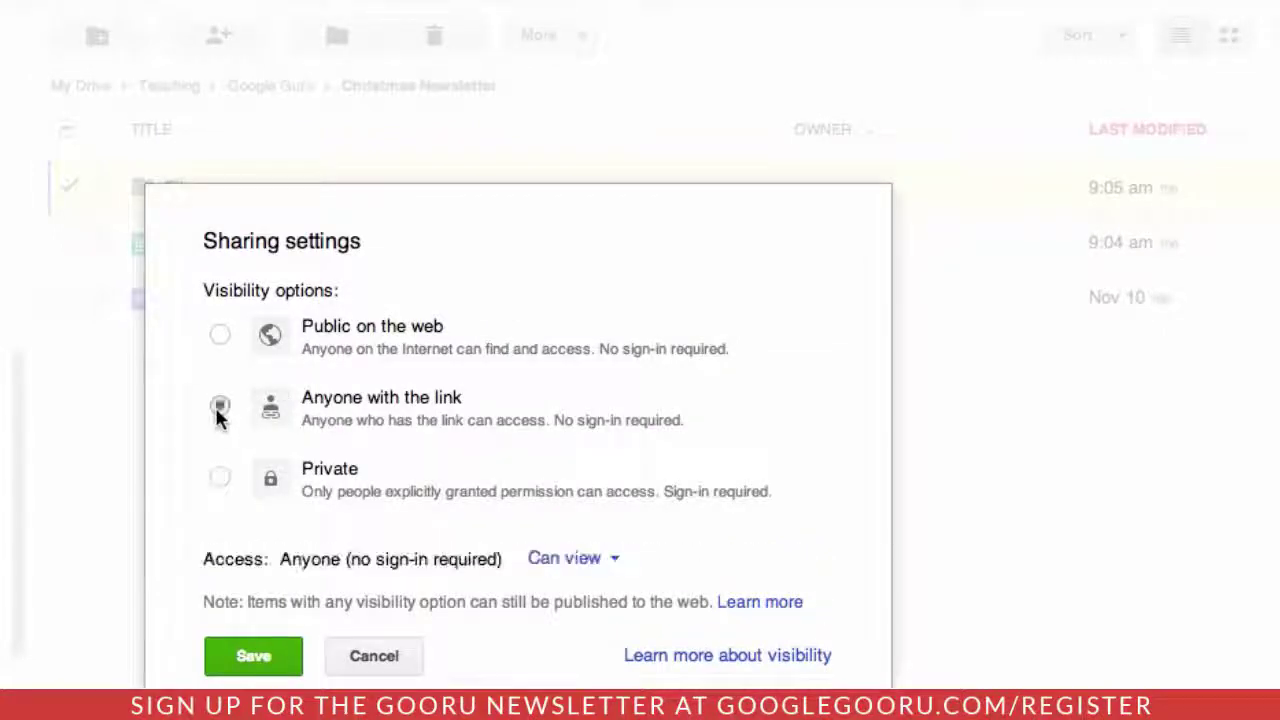
click(228, 655)
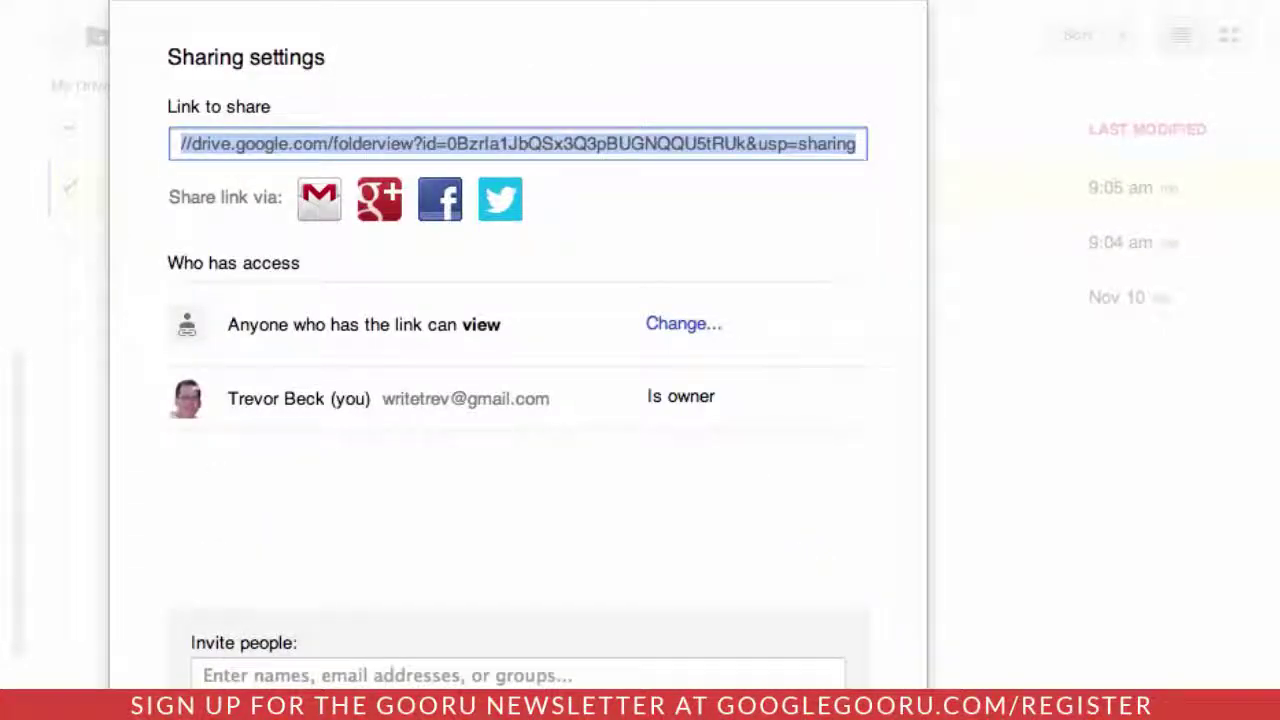
key(Escape)
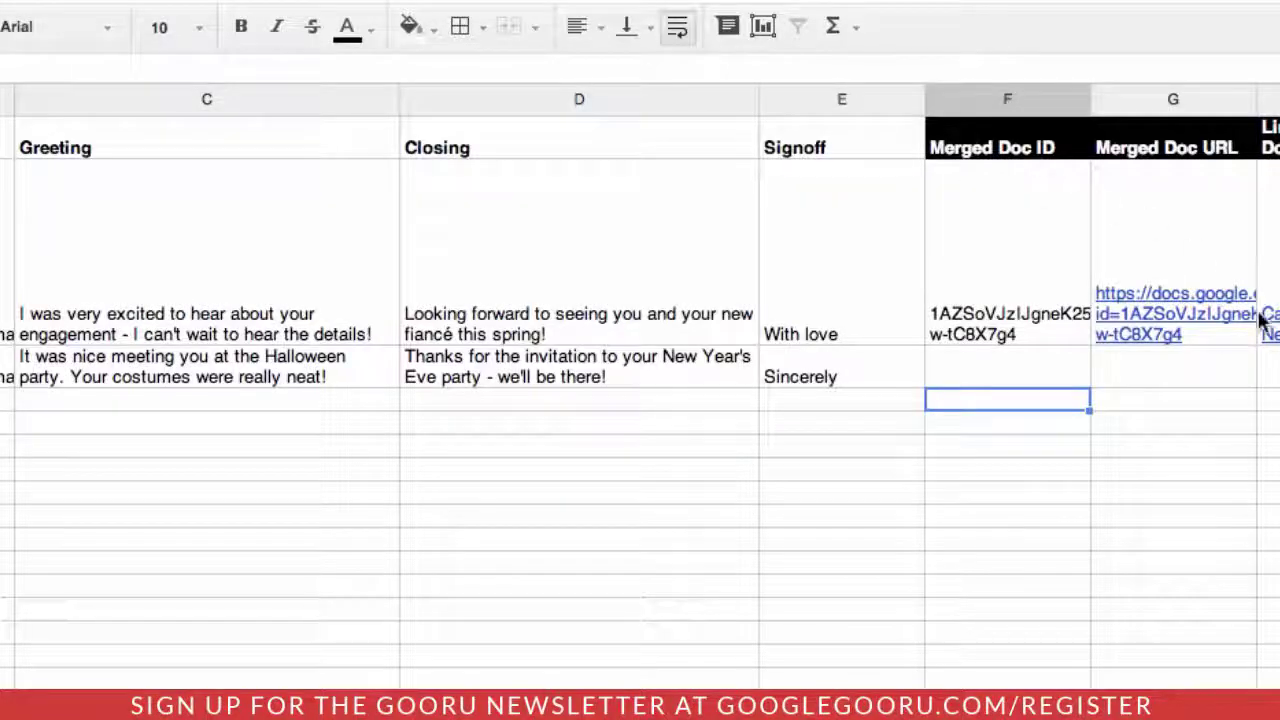
scroll(1104, 196, right, 3)
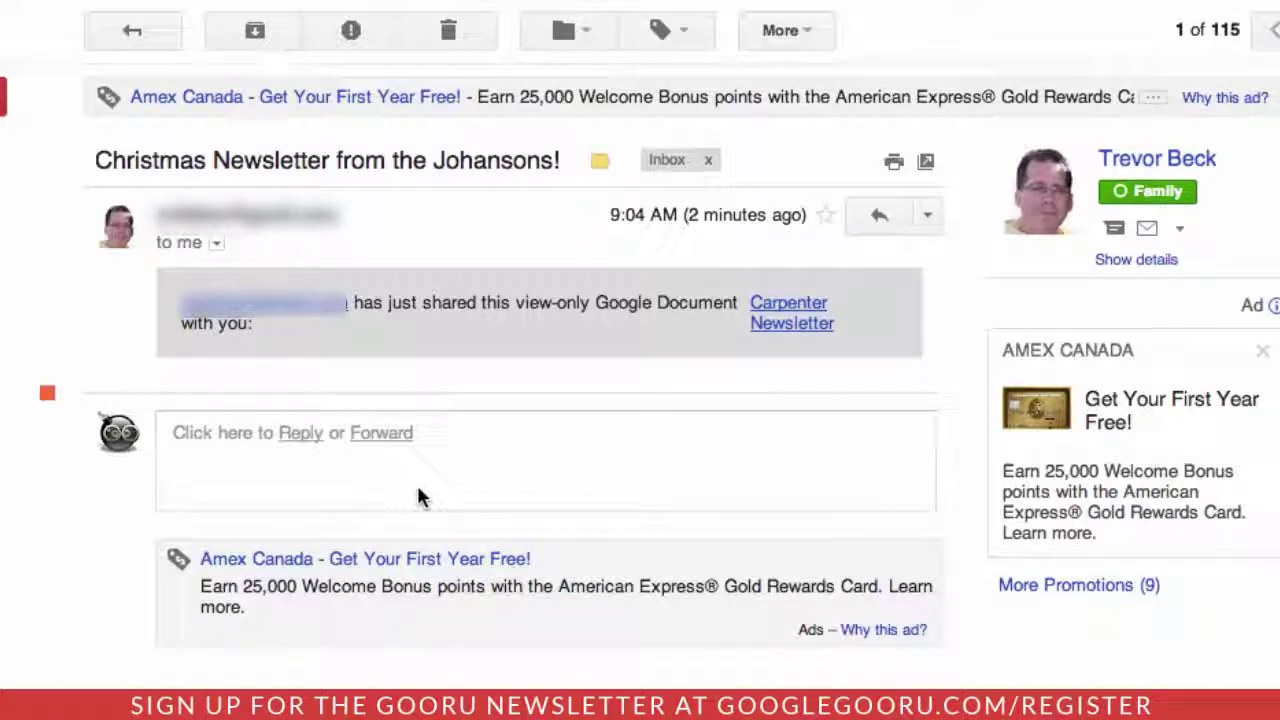
Step: Open the 'Carpenter Newsletter' link in the received email to view the Google Doc
click(808, 333)
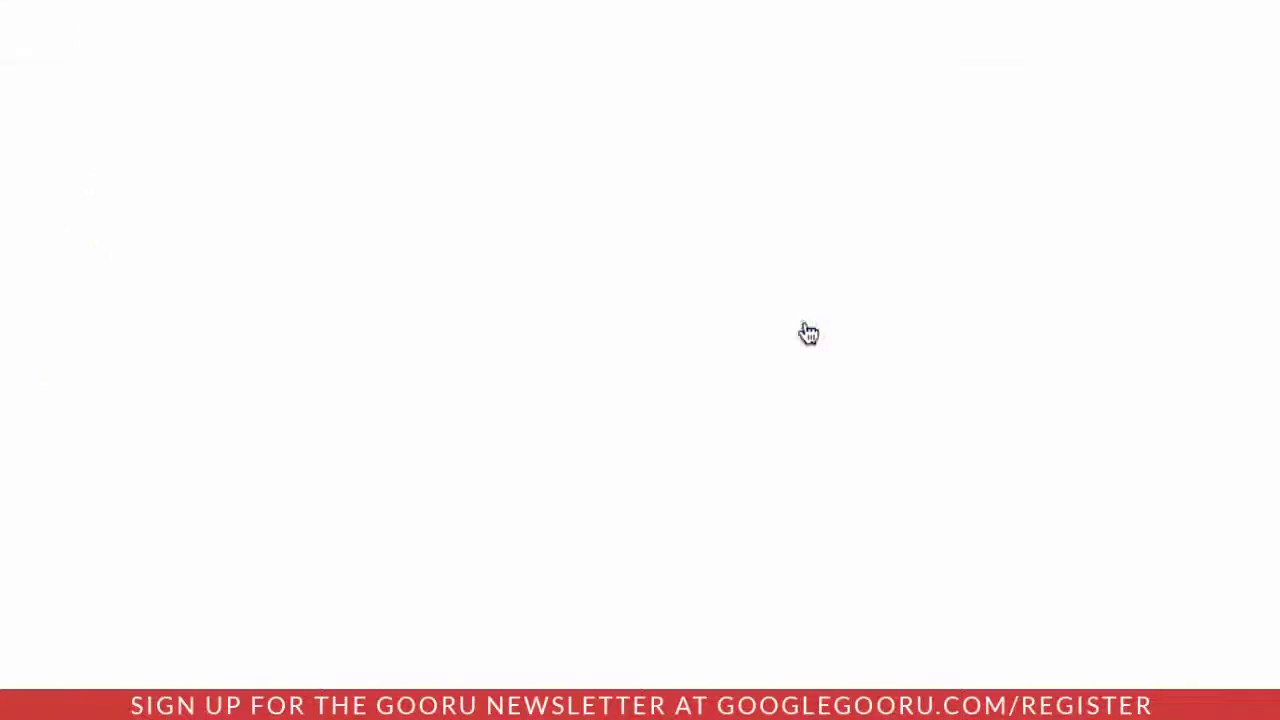